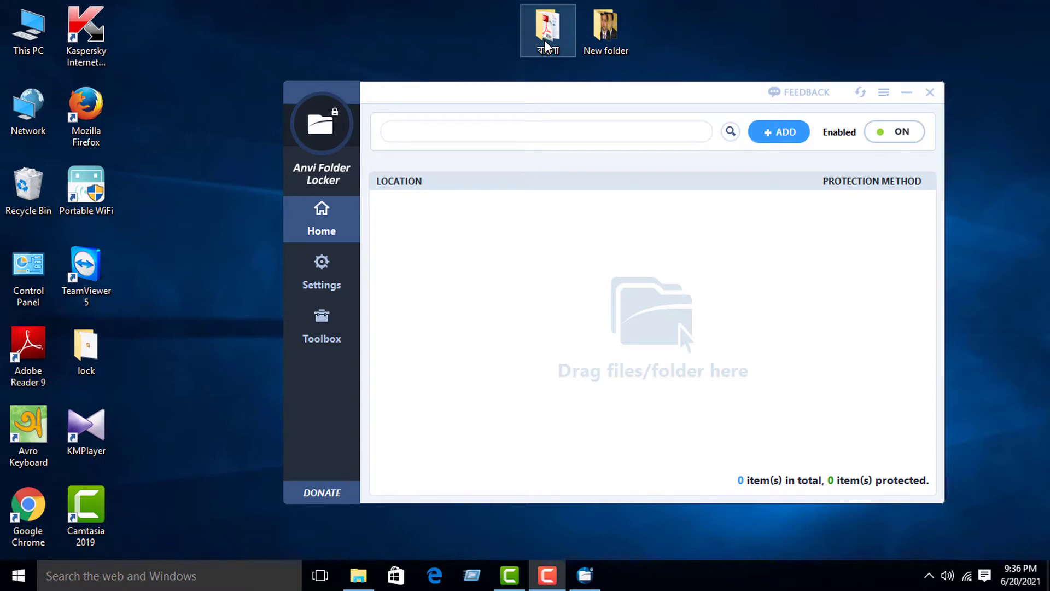
- Drag the বাংলা folder and New folder from the desktop into the locker's list, then select New folder
drag(546, 47, 481, 270)
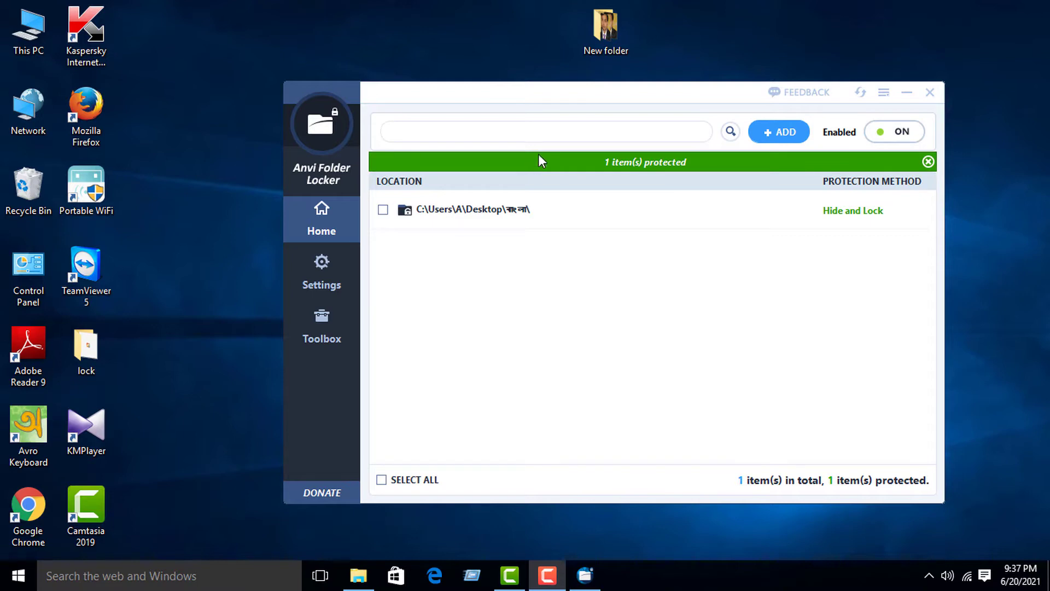
drag(607, 30, 453, 300)
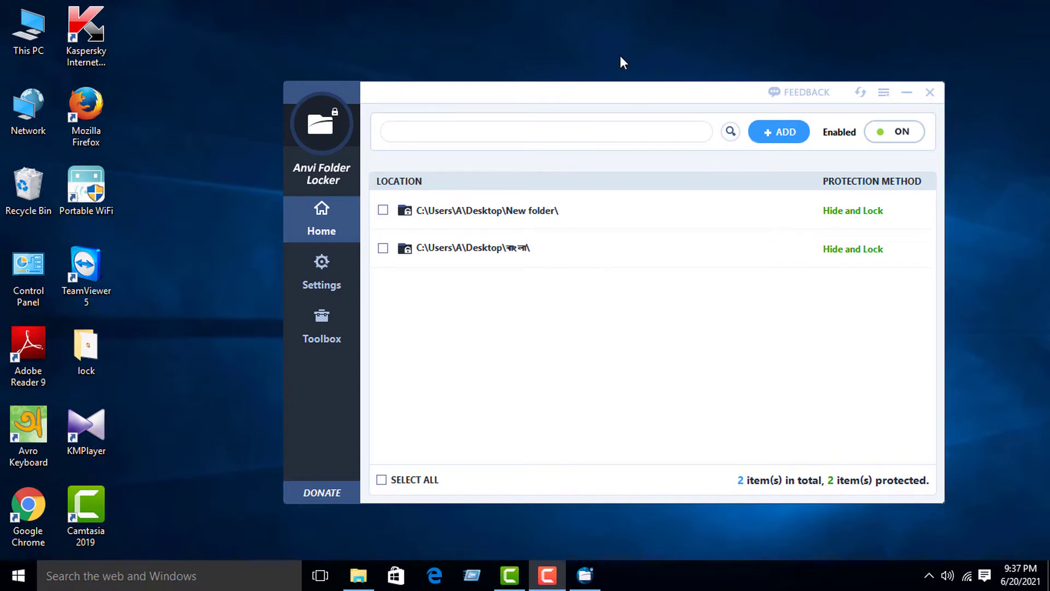
click(832, 211)
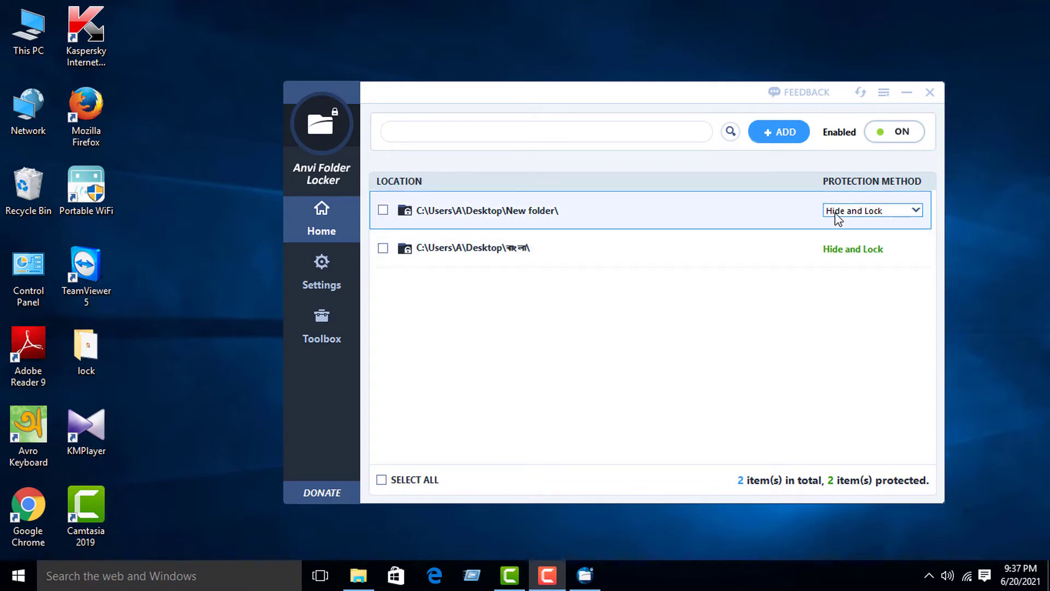
- Change New folder's protection method from Hide and Lock to Password
click(878, 216)
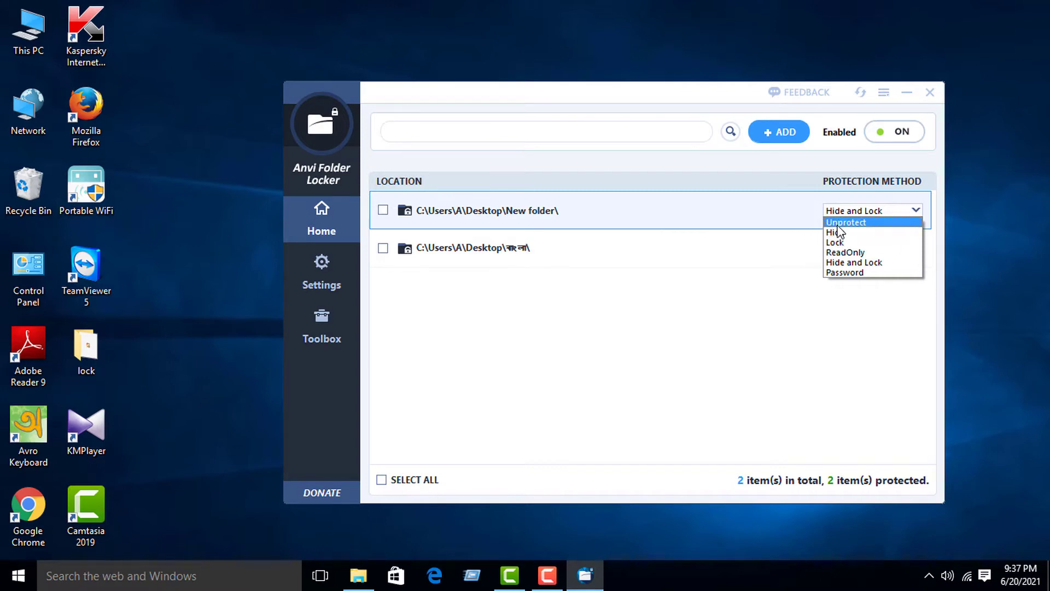
click(844, 273)
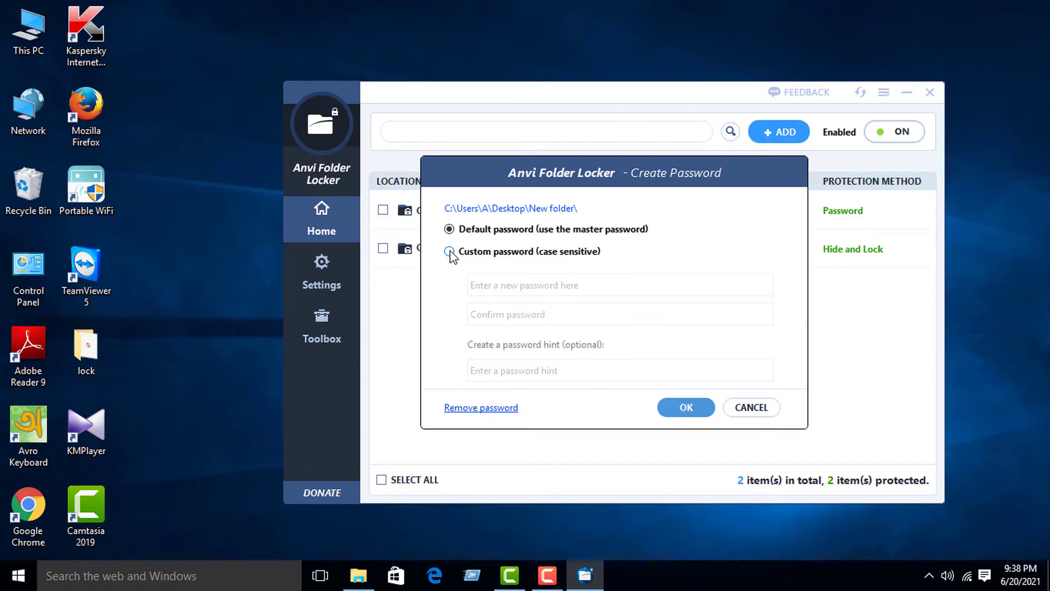
- Give New folder a custom password, entered and confirmed, instead of the master password
click(450, 252)
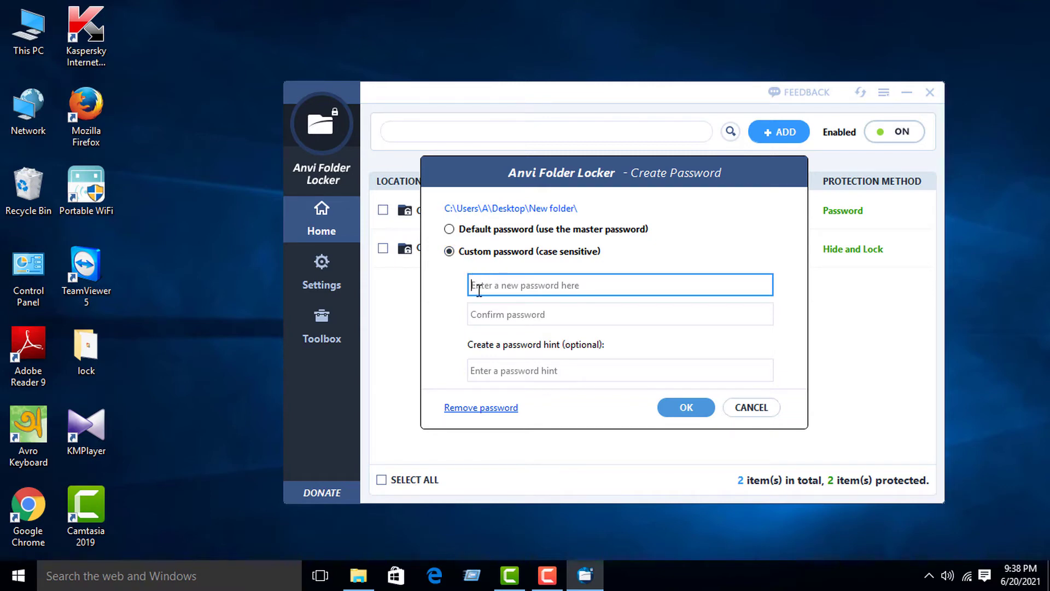
text(1234)
click(481, 316)
text(1234)
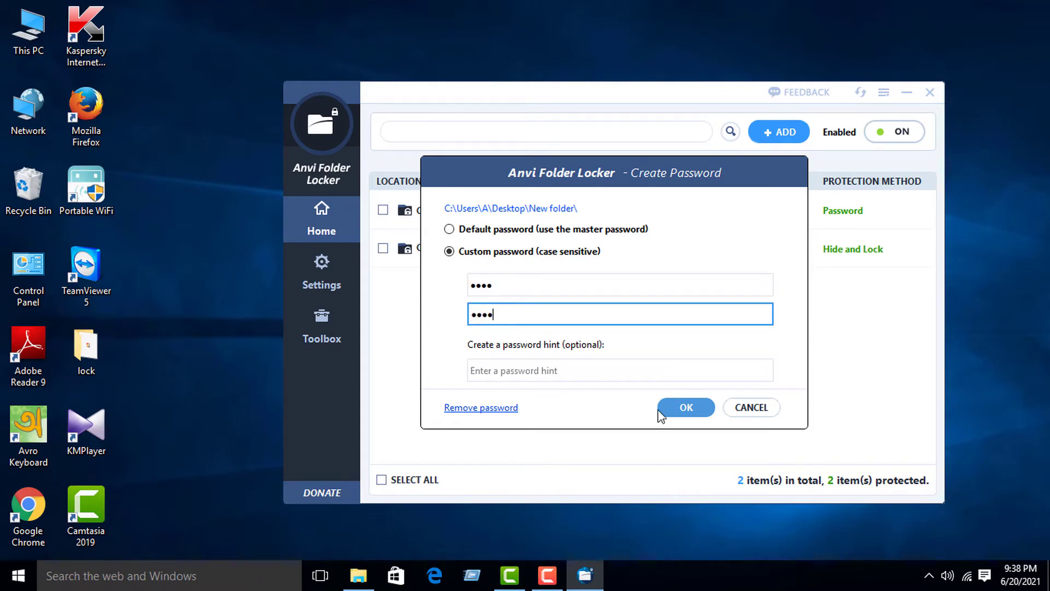
click(678, 411)
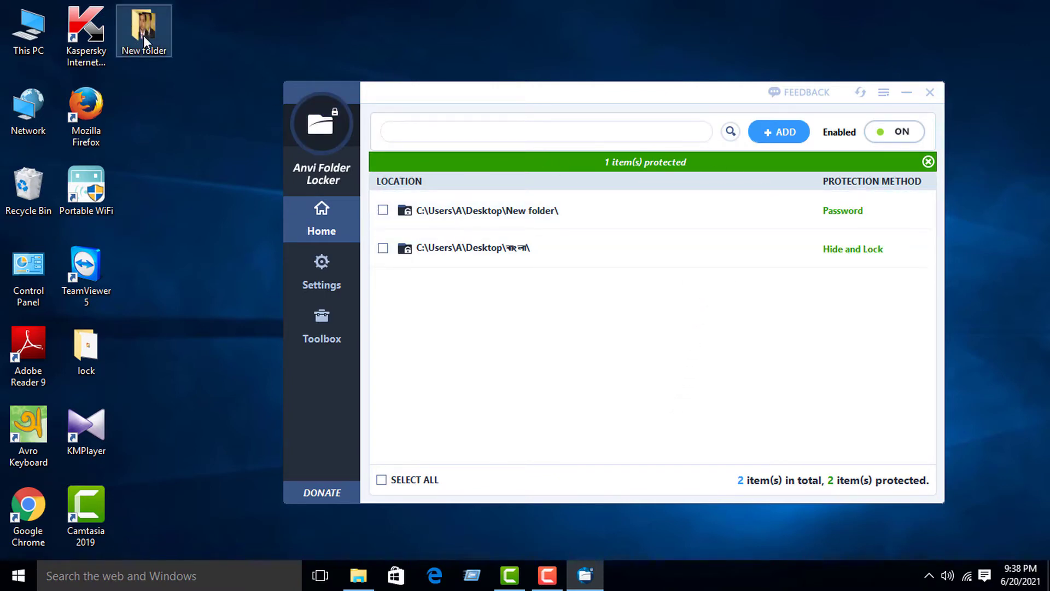
- Unlock New folder with its password to view the two photos, then close it and restore protection
drag(143, 35, 484, 30)
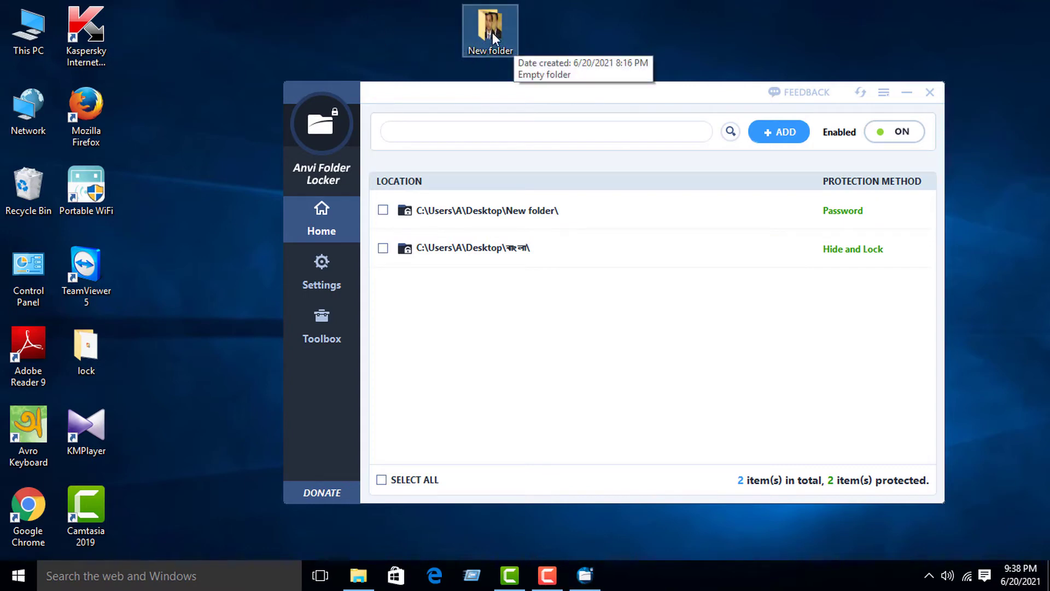
click(903, 94)
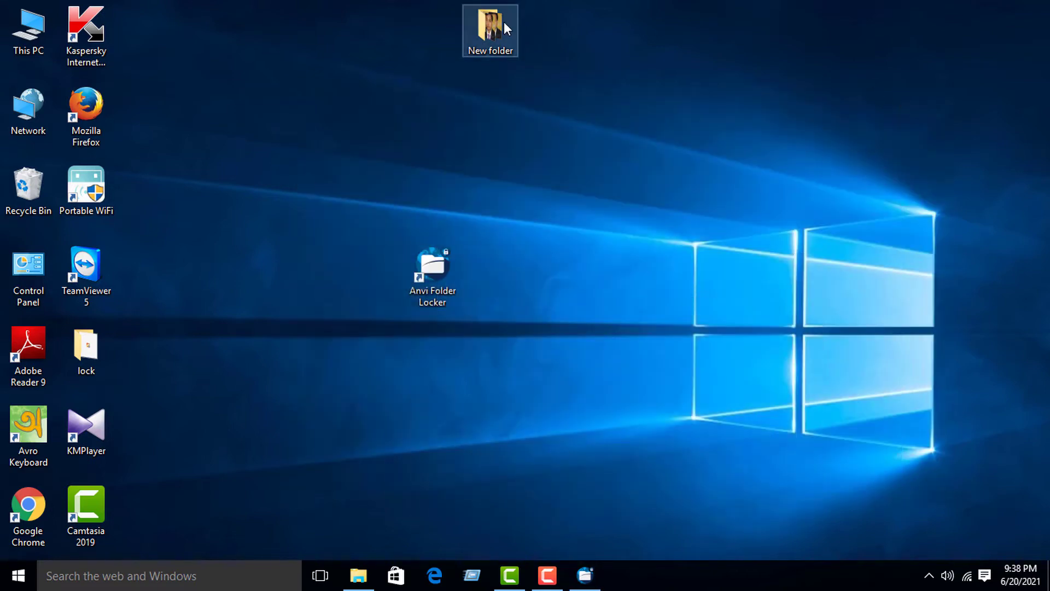
double_click(504, 22)
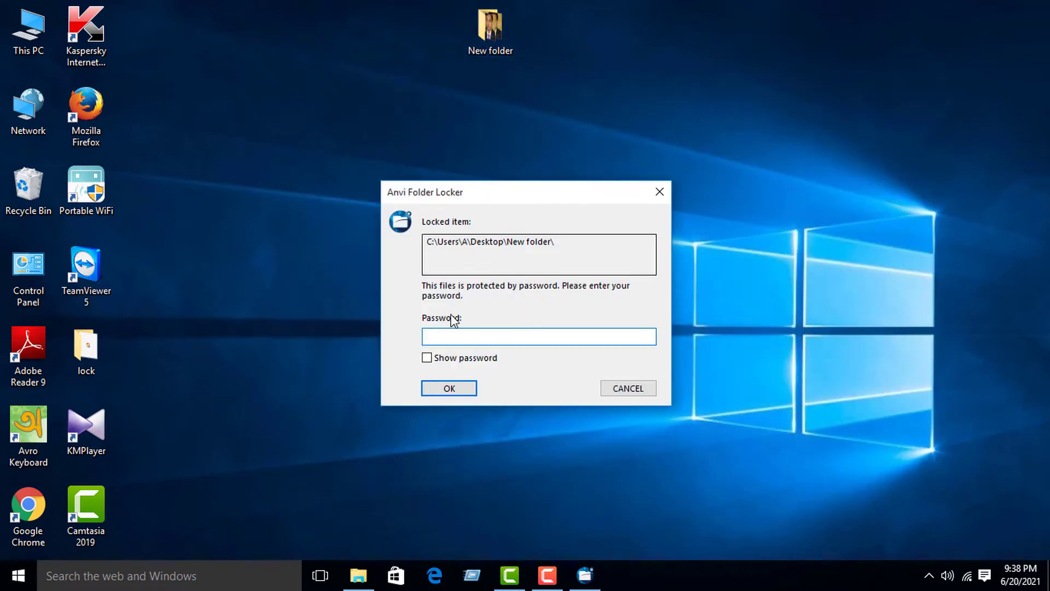
text(****)
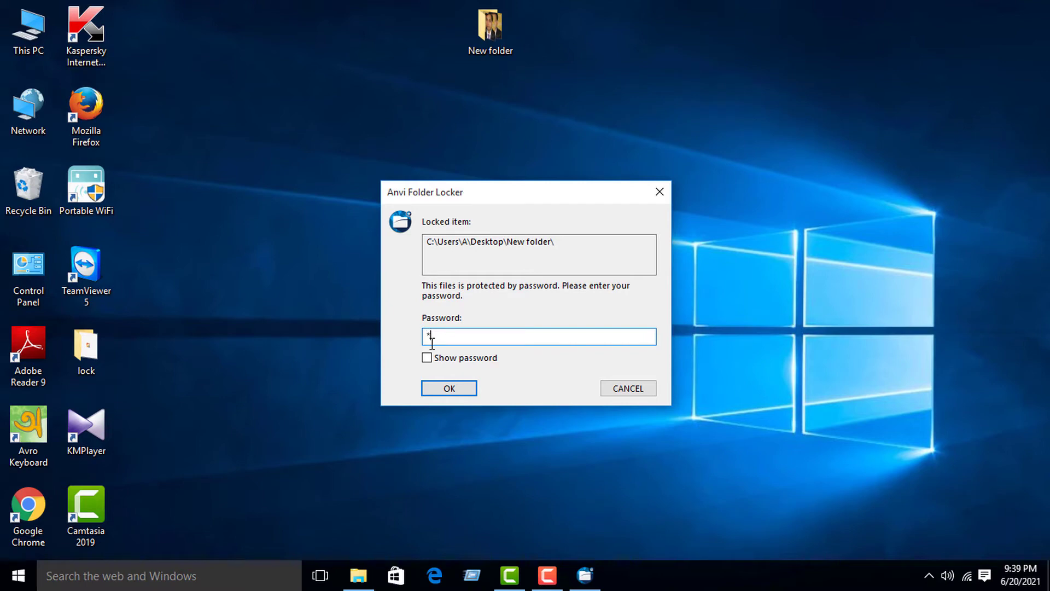
click(465, 390)
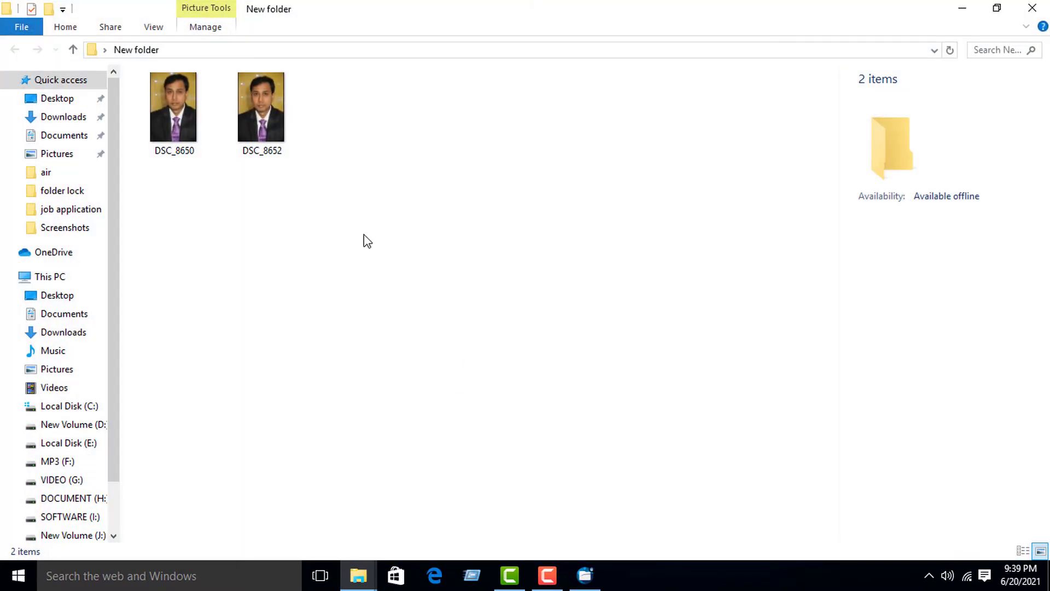
click(1032, 9)
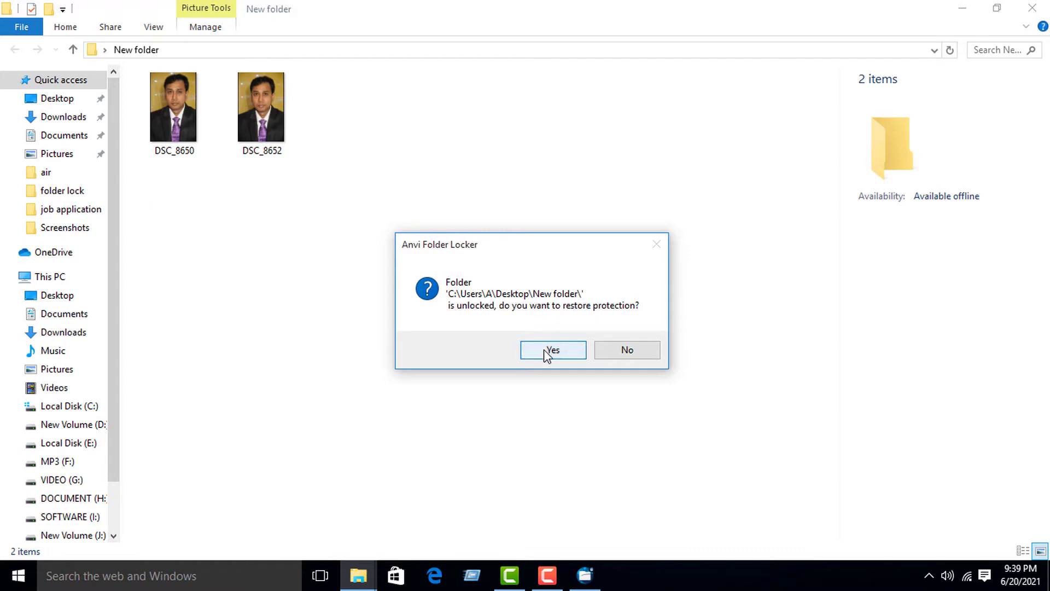
click(551, 350)
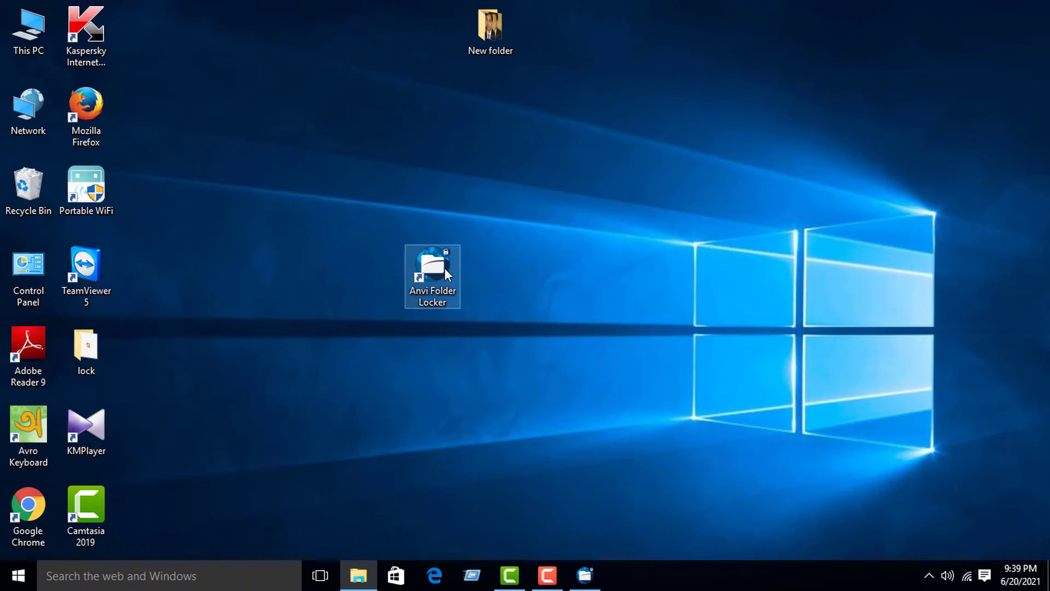
- Set New folder to Unprotect in the locker and confirm it opens freely in Explorer
double_click(444, 268)
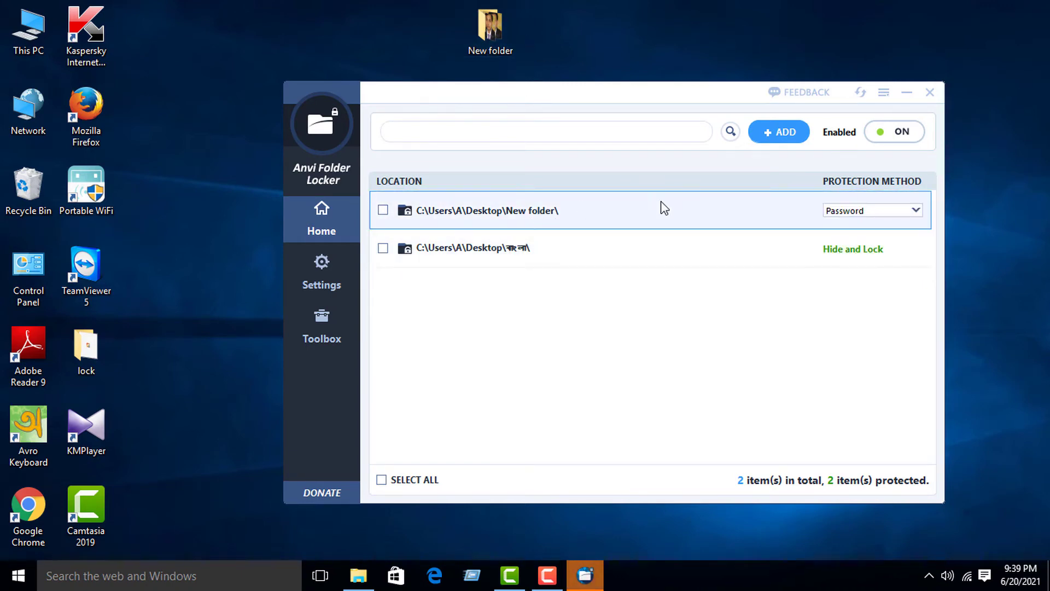
click(885, 212)
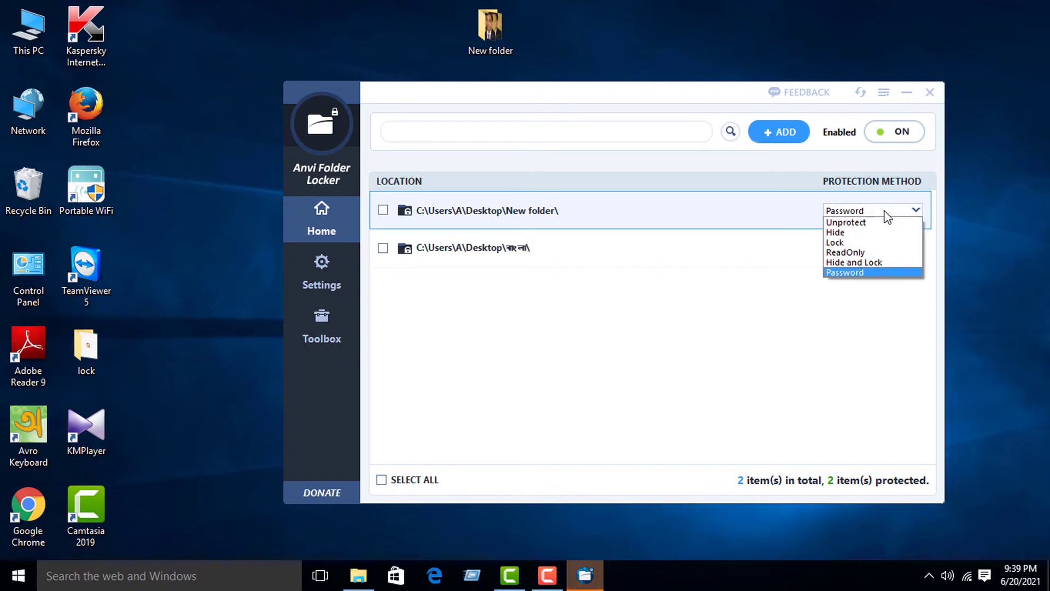
click(884, 223)
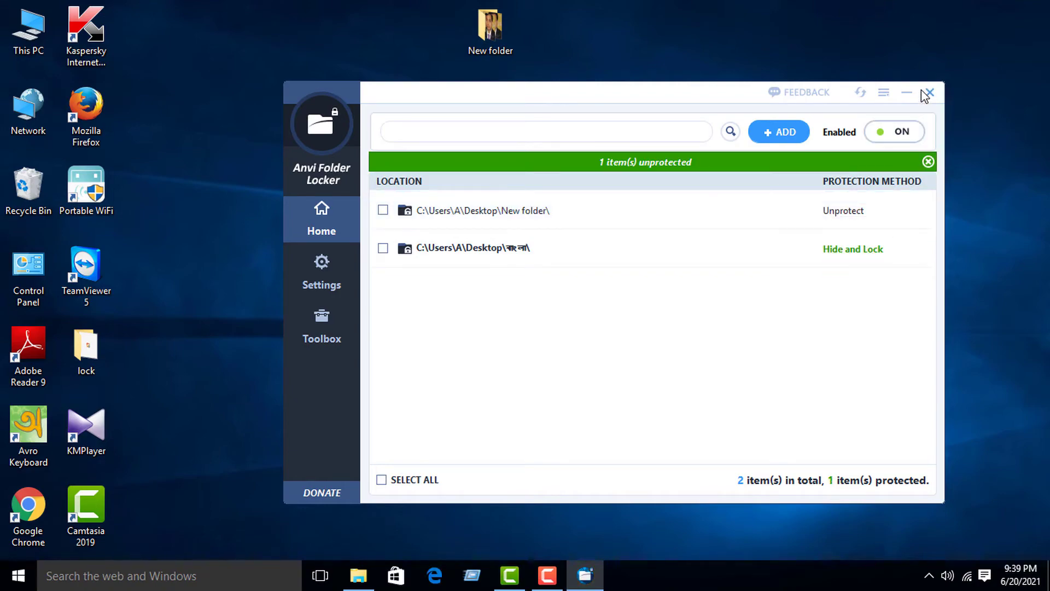
double_click(513, 33)
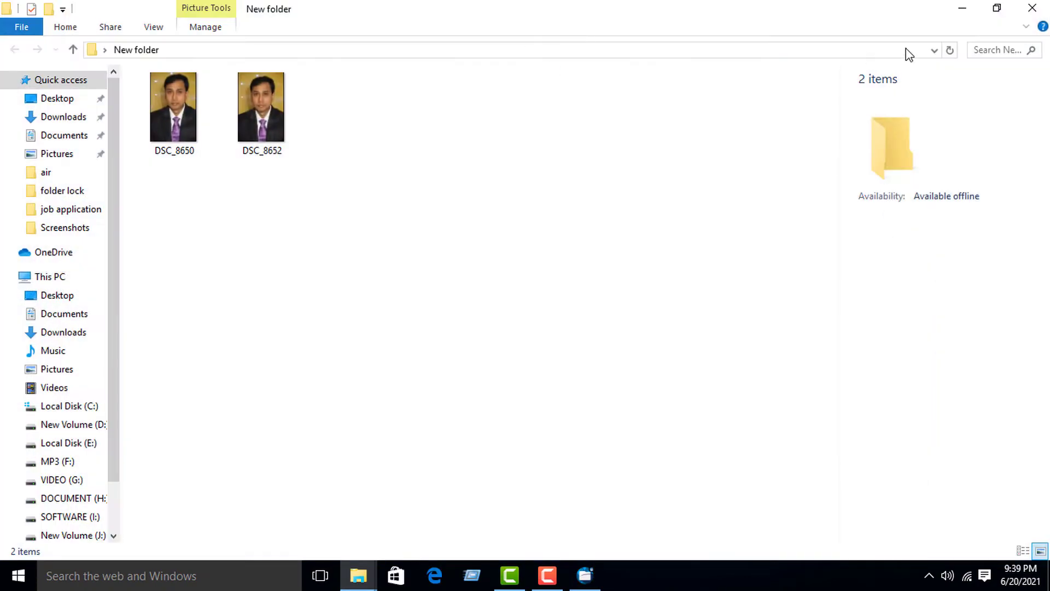
click(1032, 8)
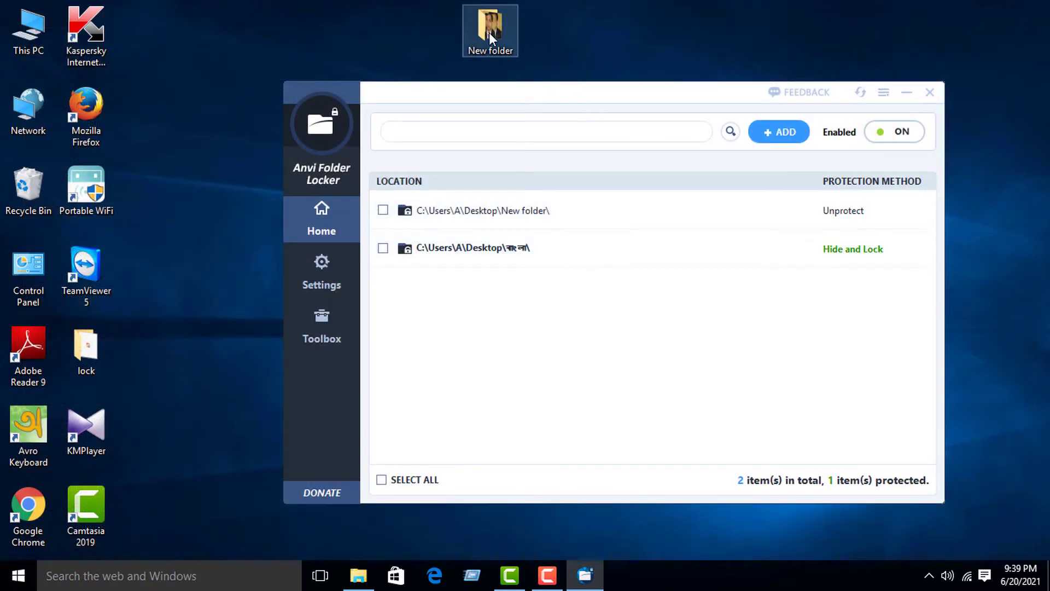
- Protect the বাংলা folder with the master password and move its desktop icon beside New folder
click(507, 255)
click(890, 250)
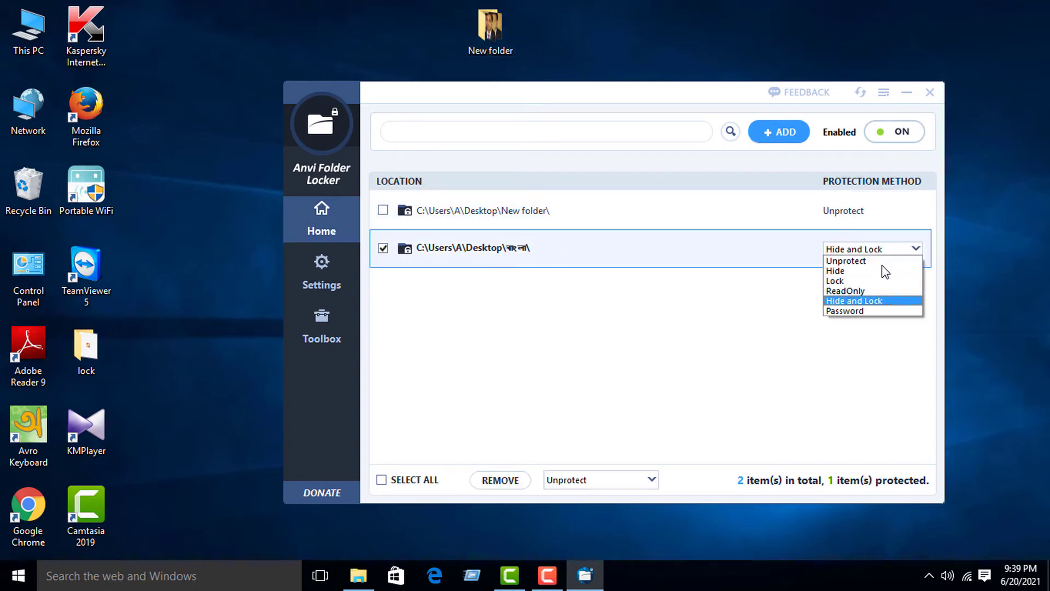
click(879, 310)
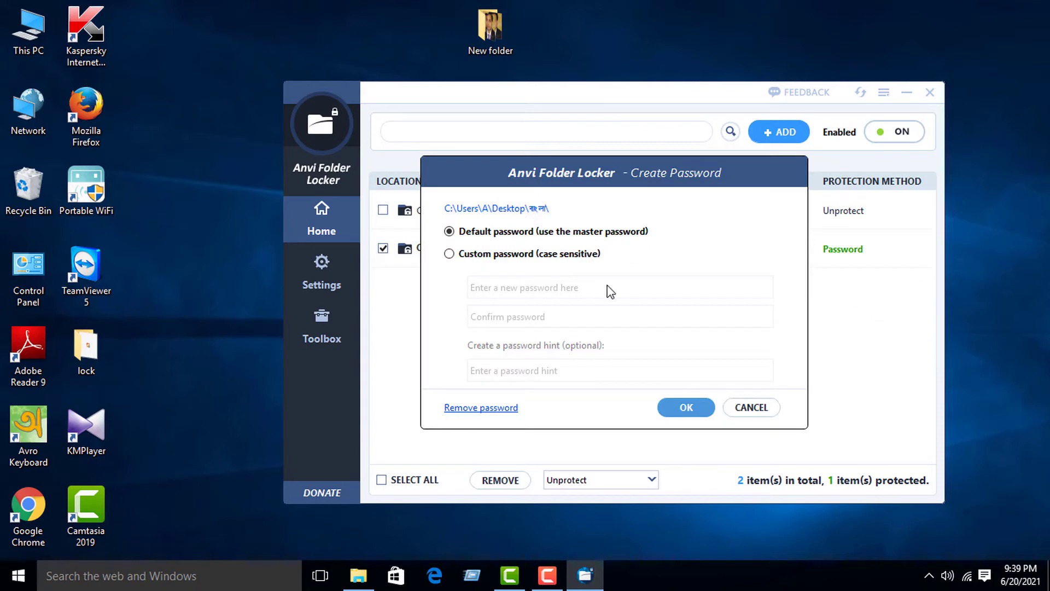
click(687, 407)
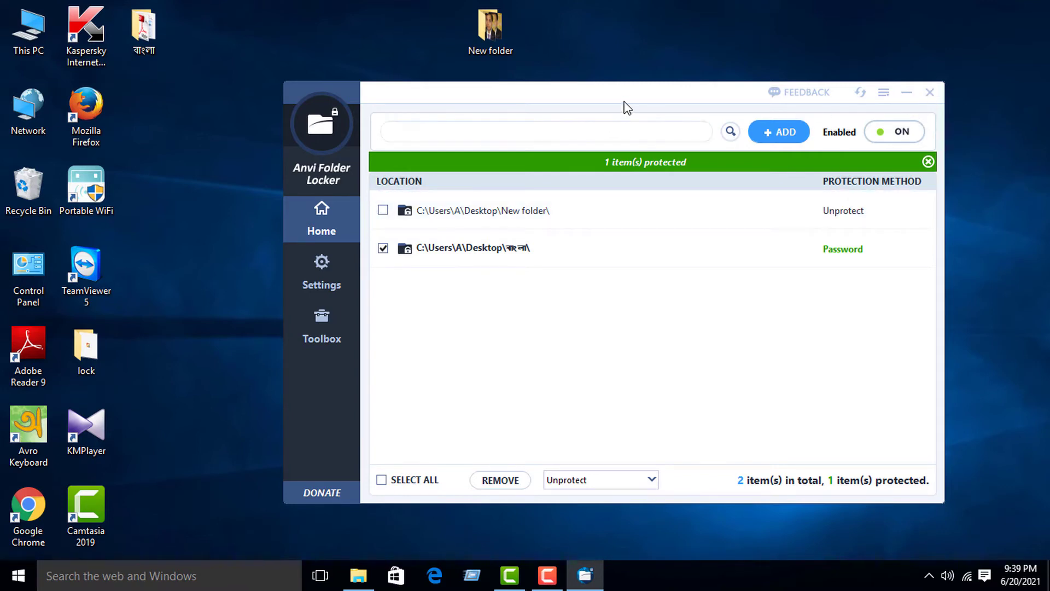
click(734, 213)
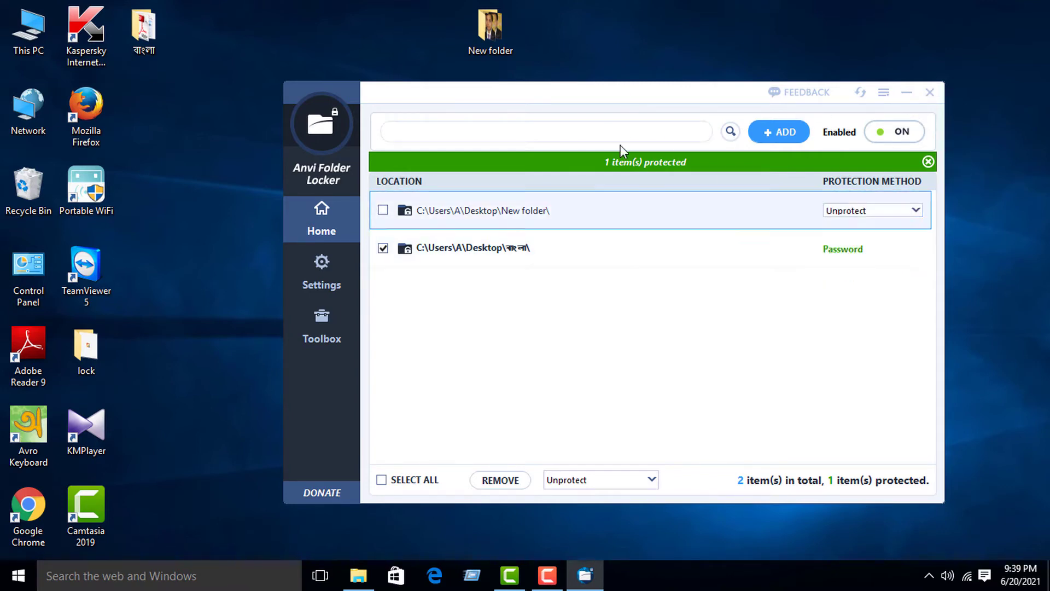
drag(153, 28, 427, 25)
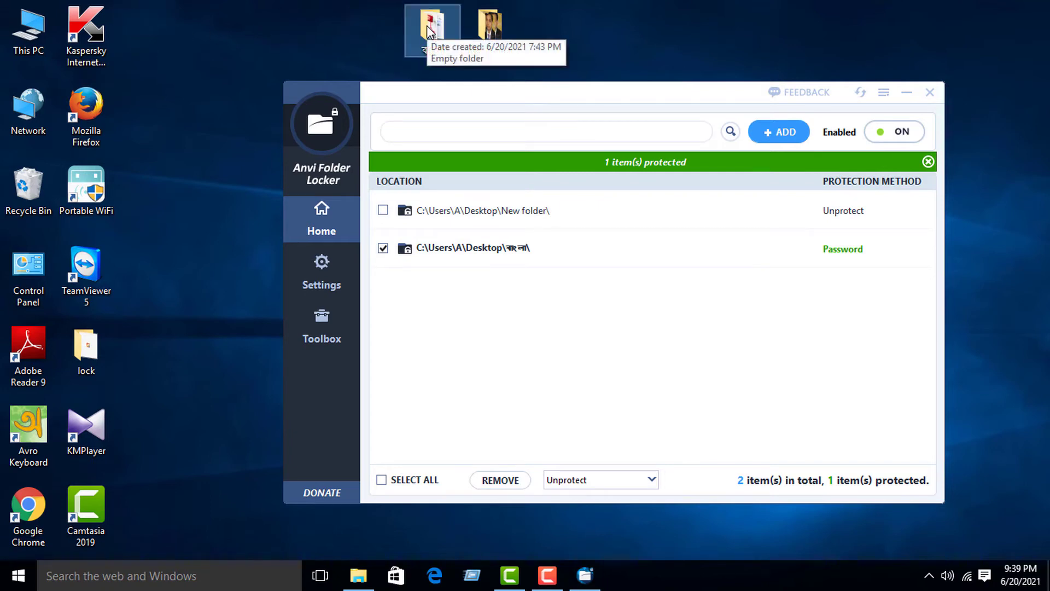
double_click(426, 25)
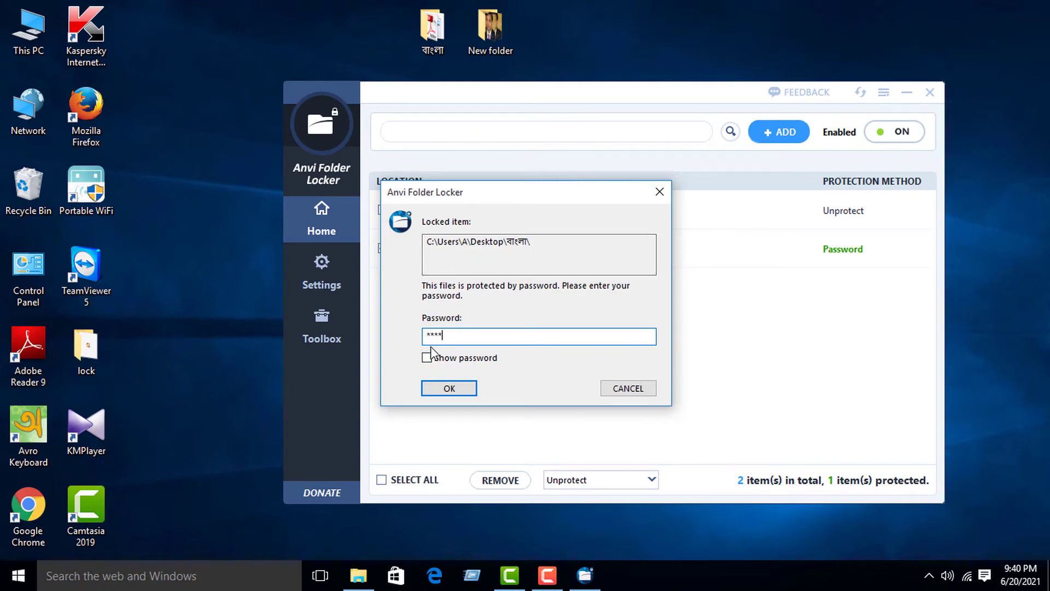
click(446, 389)
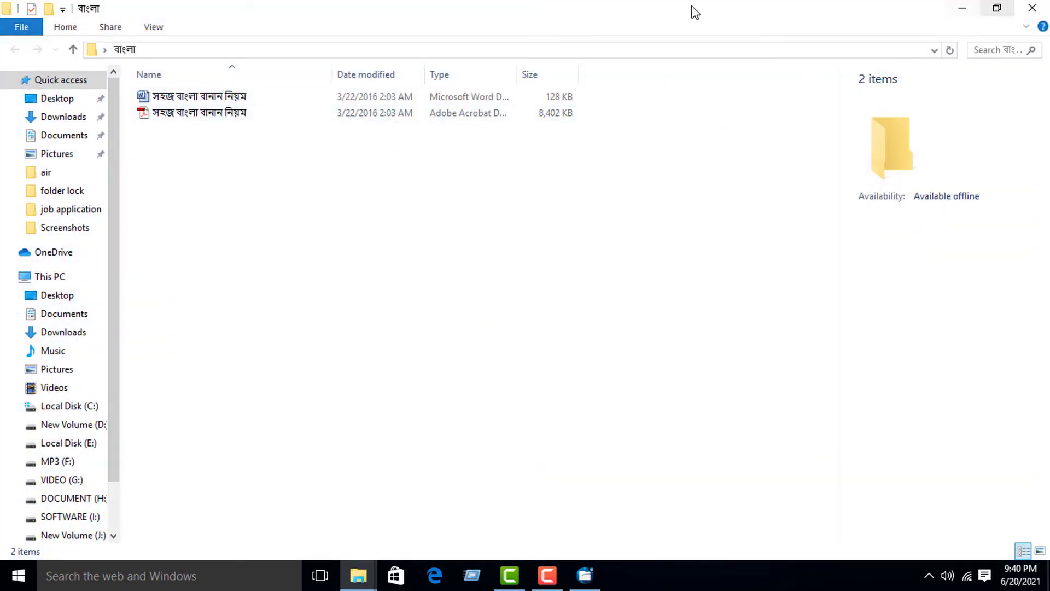
click(1032, 8)
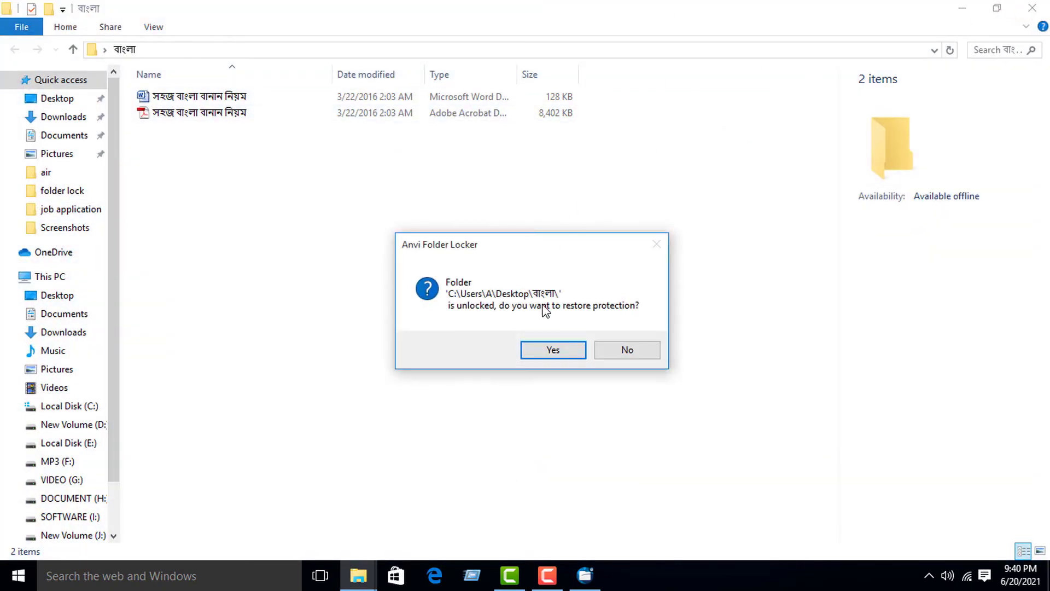
click(552, 352)
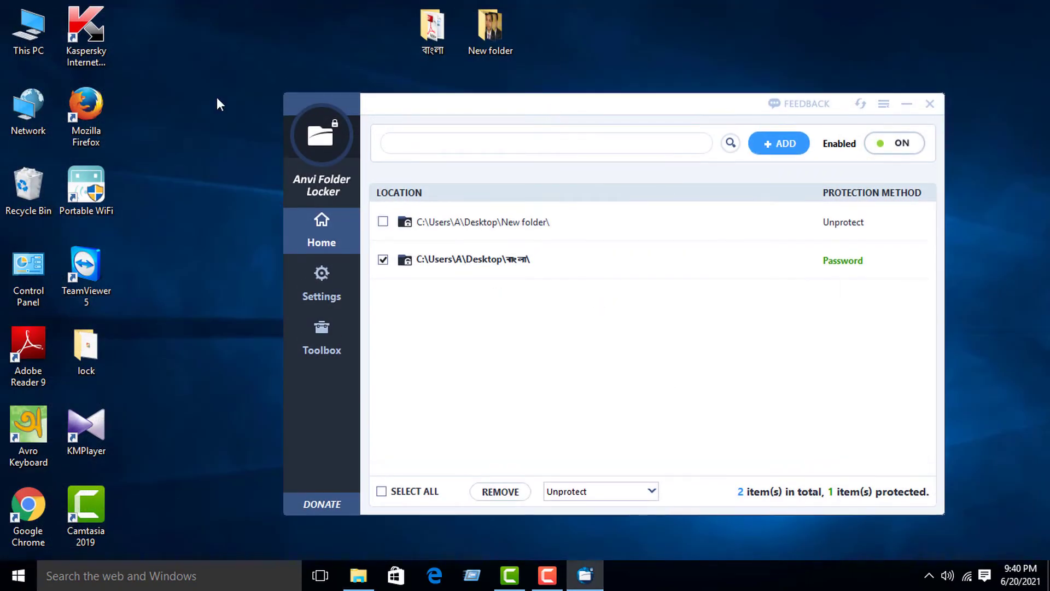
- Open the MP3 (F:) drive in File Explorer and place its window left of the locker
double_click(18, 36)
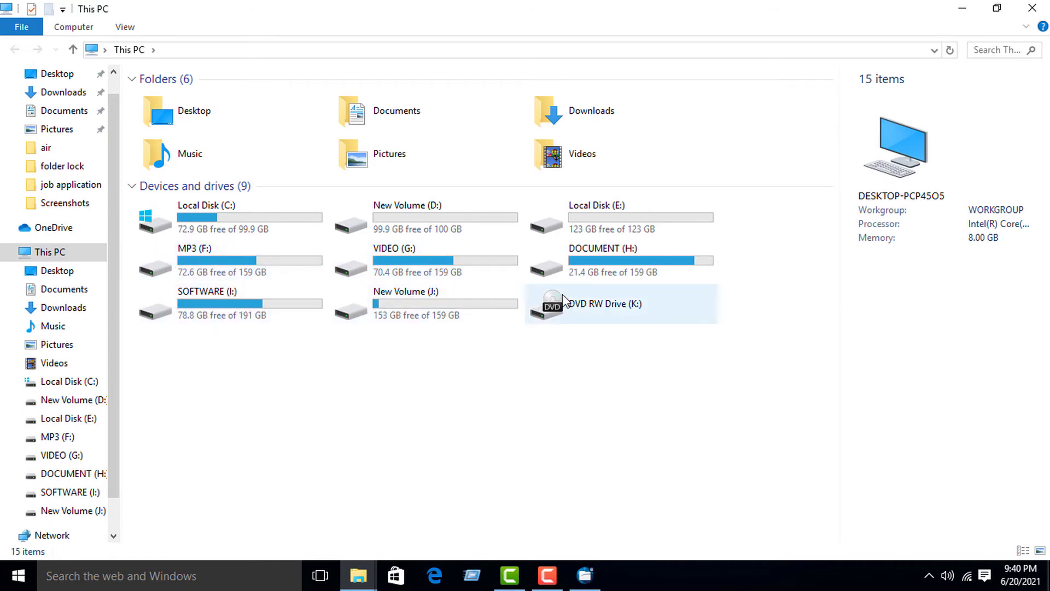
double_click(261, 259)
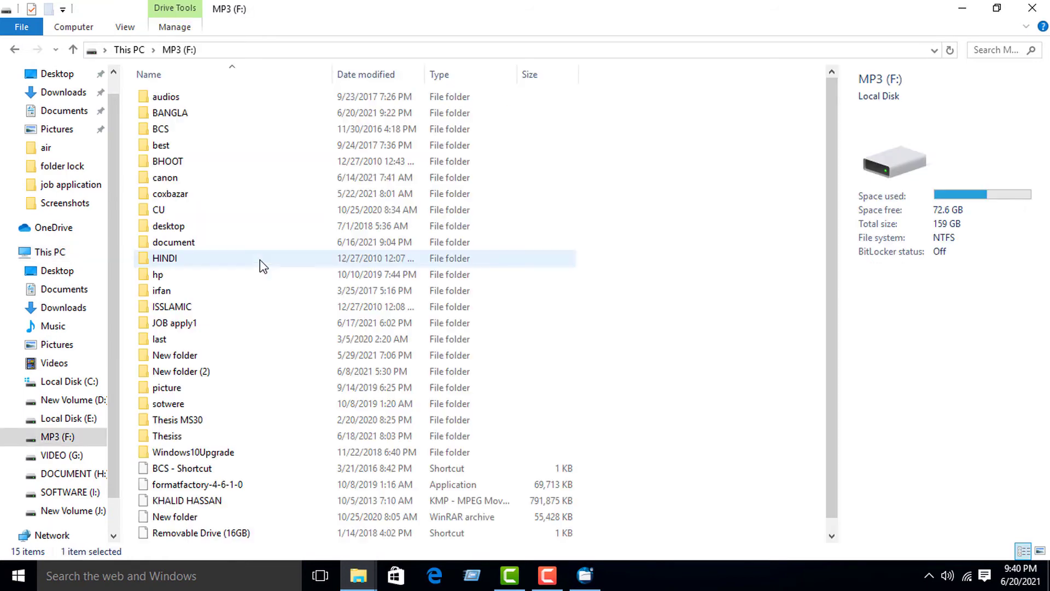
click(996, 8)
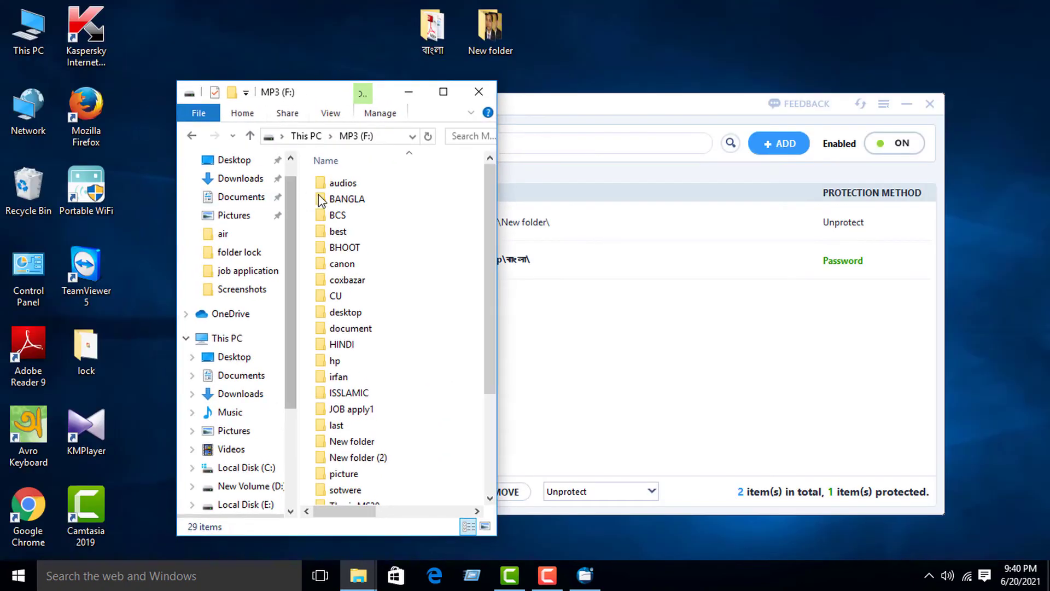
drag(321, 92, 211, 83)
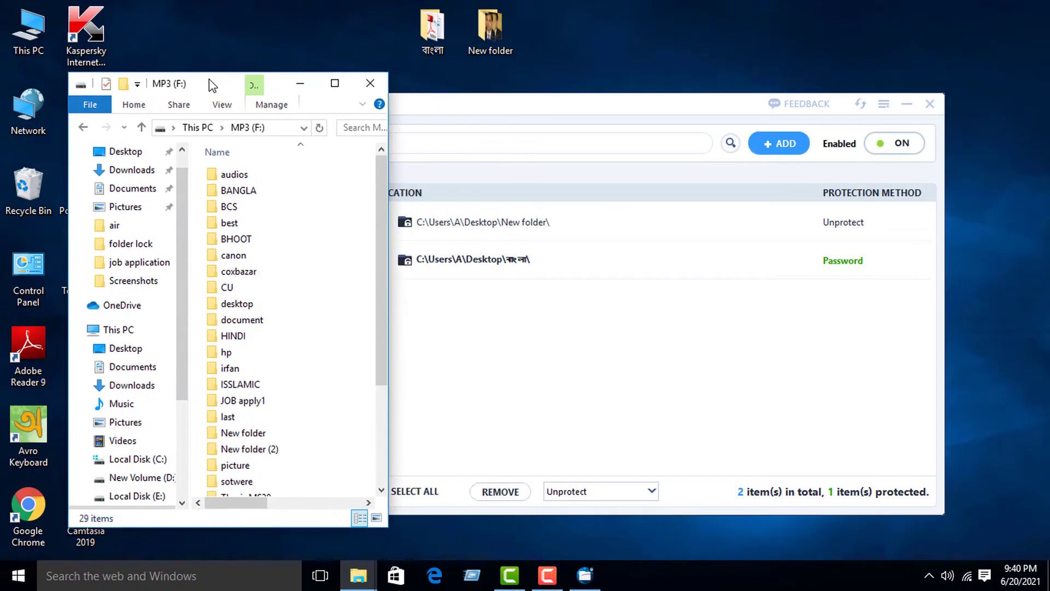
- Add the audios folder from MP3 (F:) to the locker's protection list
click(233, 176)
drag(233, 176, 469, 328)
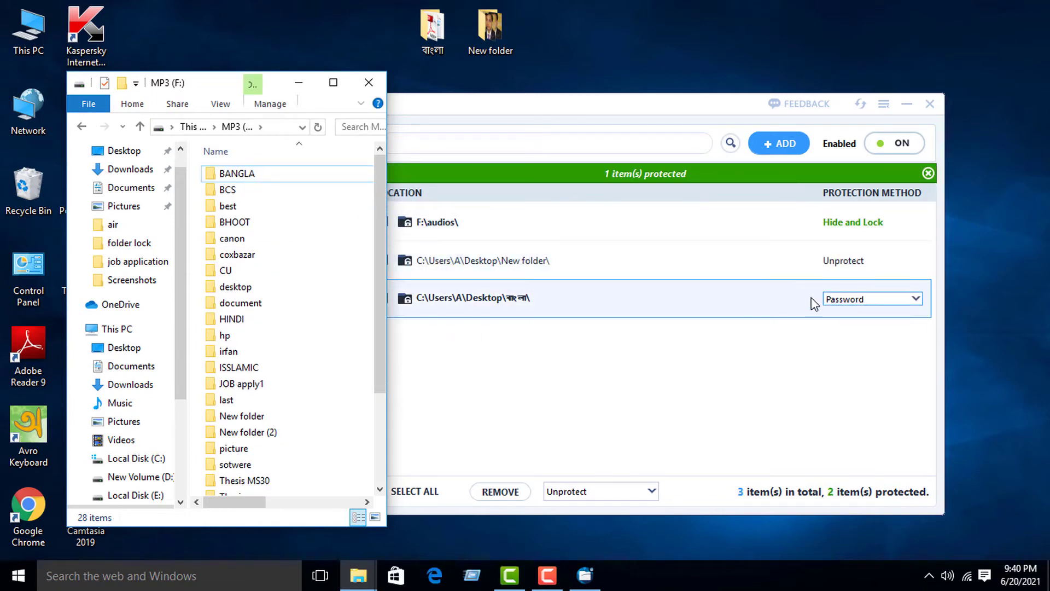
click(642, 228)
click(857, 228)
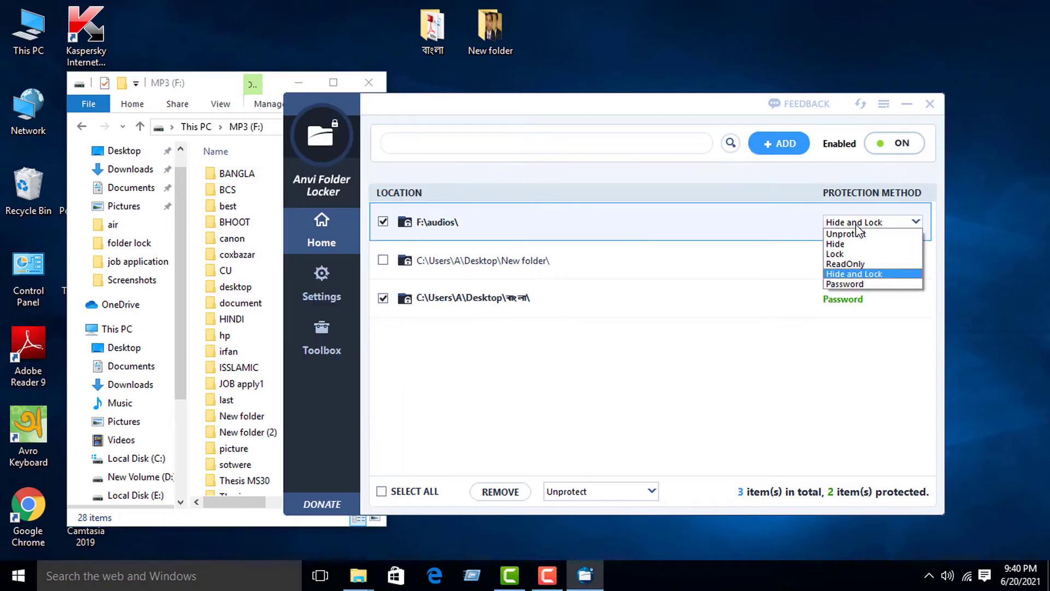
- Protect audios with the master password and close the MP3 (F:) window
click(868, 285)
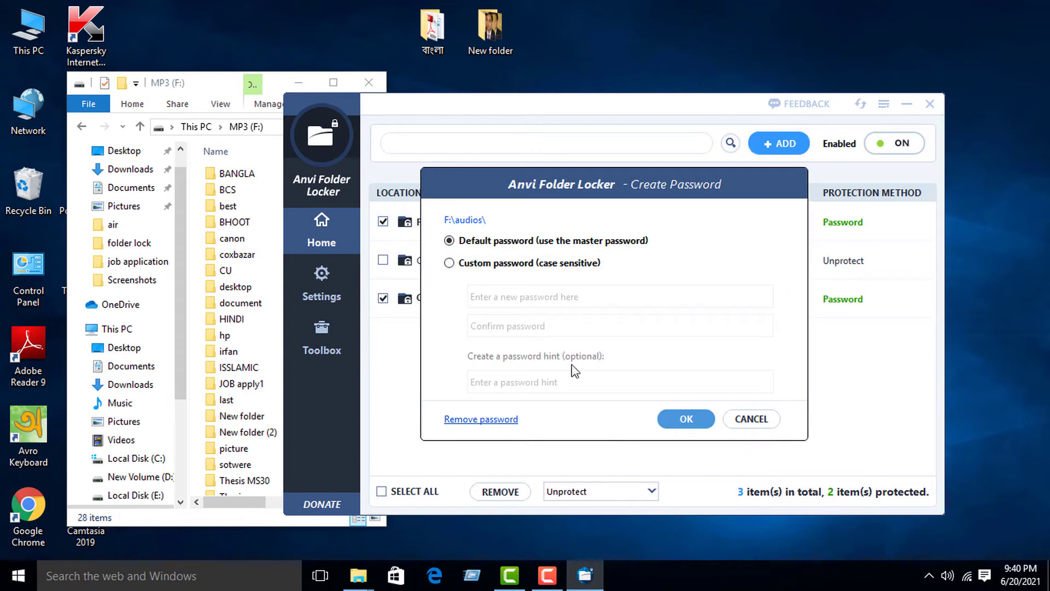
click(686, 419)
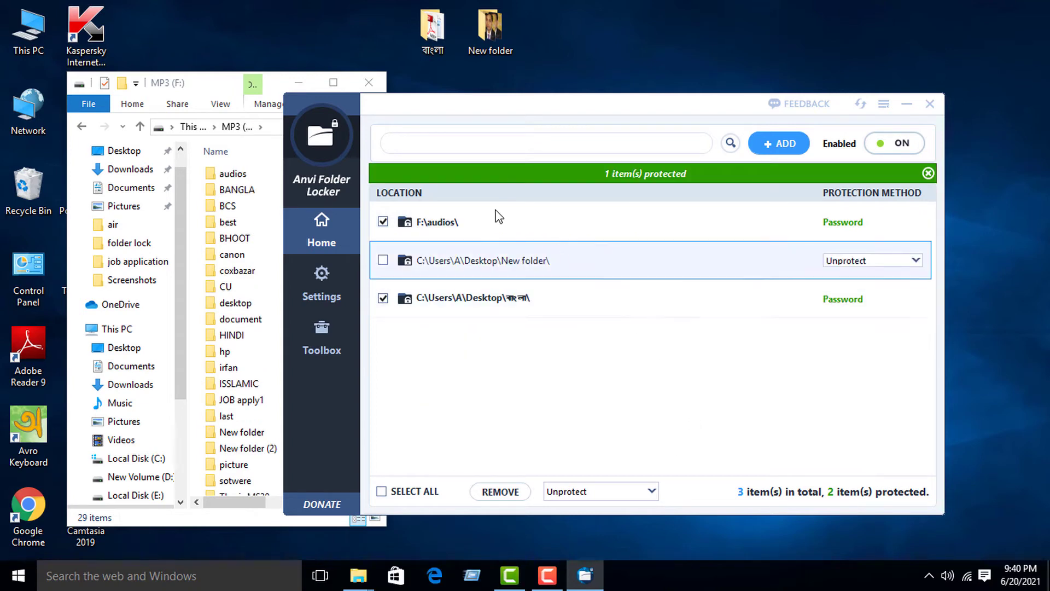
click(357, 83)
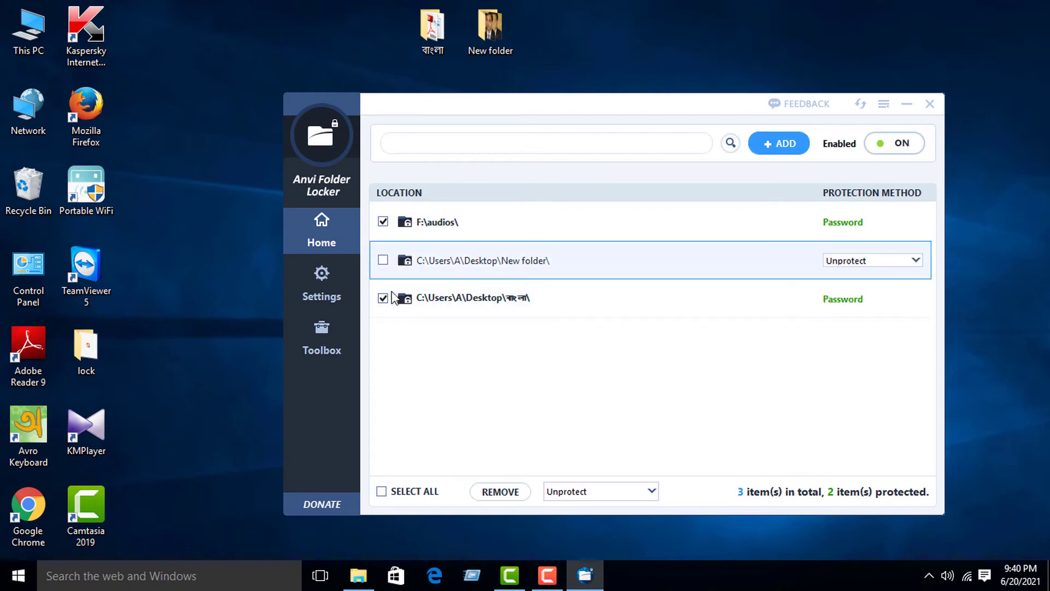
- Set both the audios and বাংলা folders to Unprotect
click(846, 226)
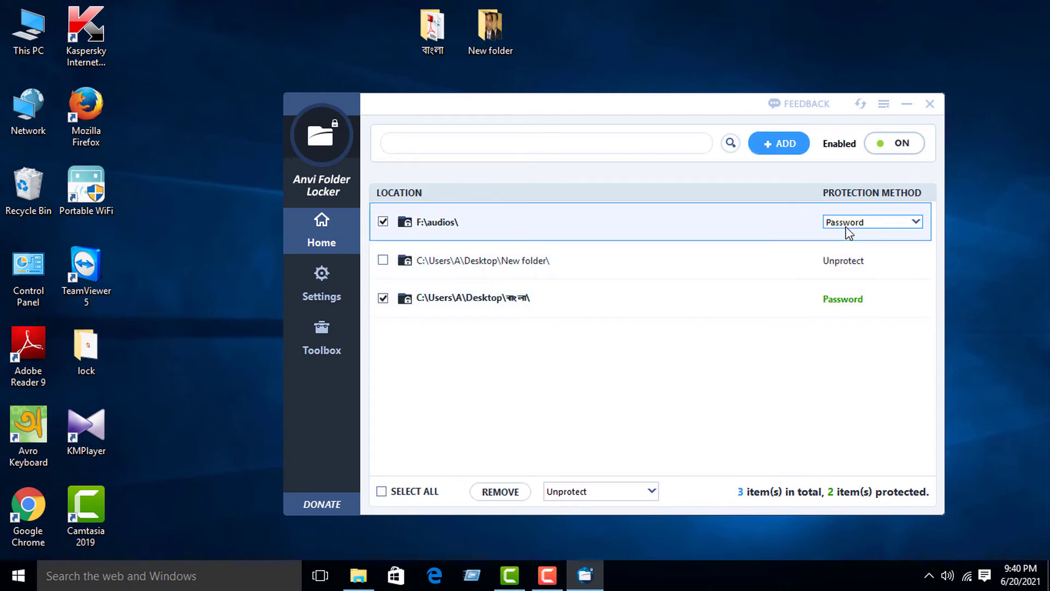
click(846, 234)
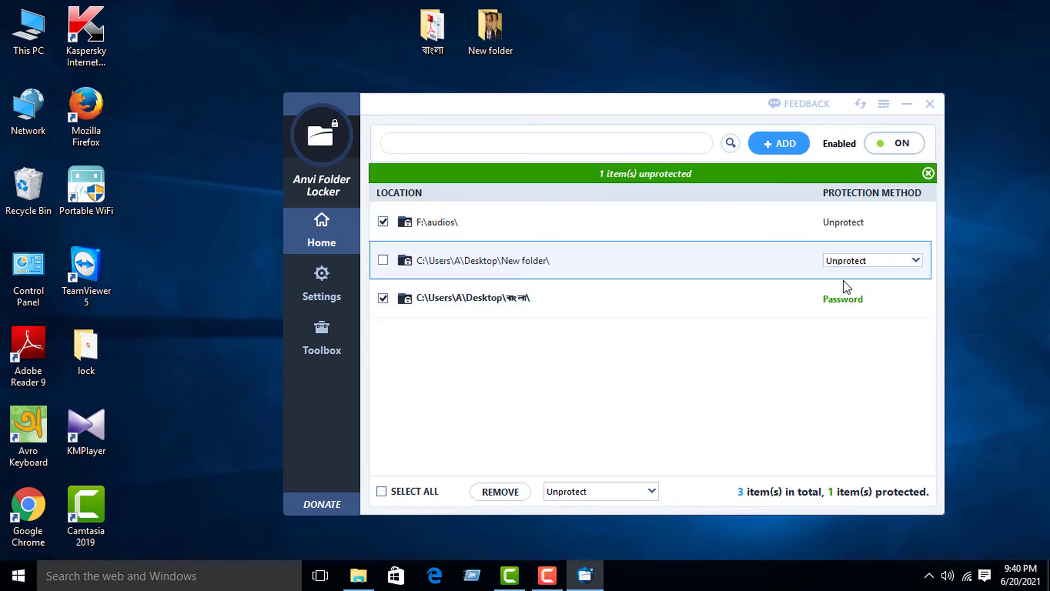
click(849, 299)
click(852, 310)
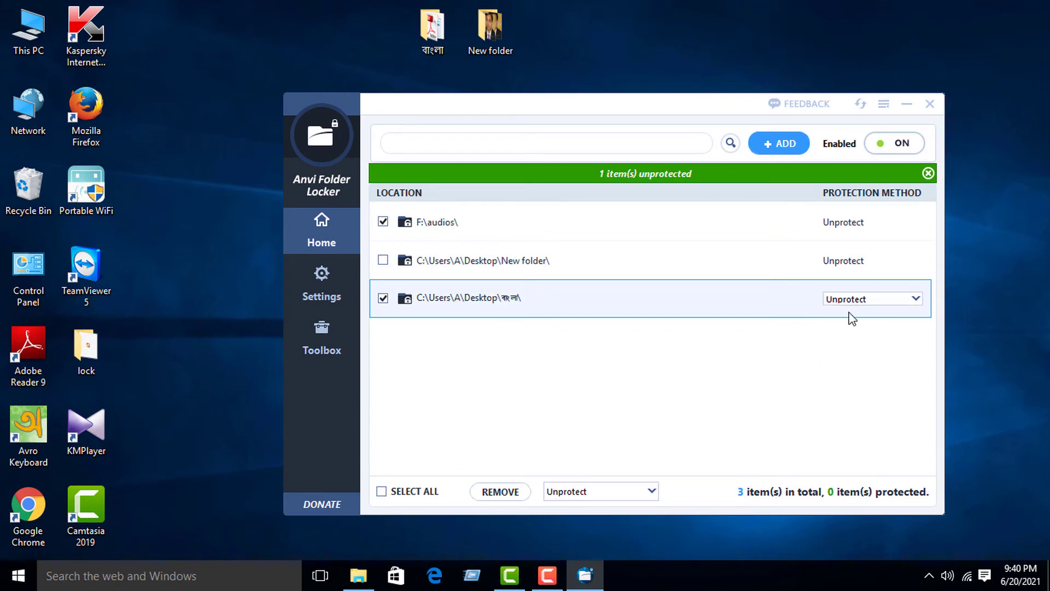
- Check all three entries, remove them from the list, and close Anvi Folder Locker
click(412, 261)
click(383, 260)
click(501, 492)
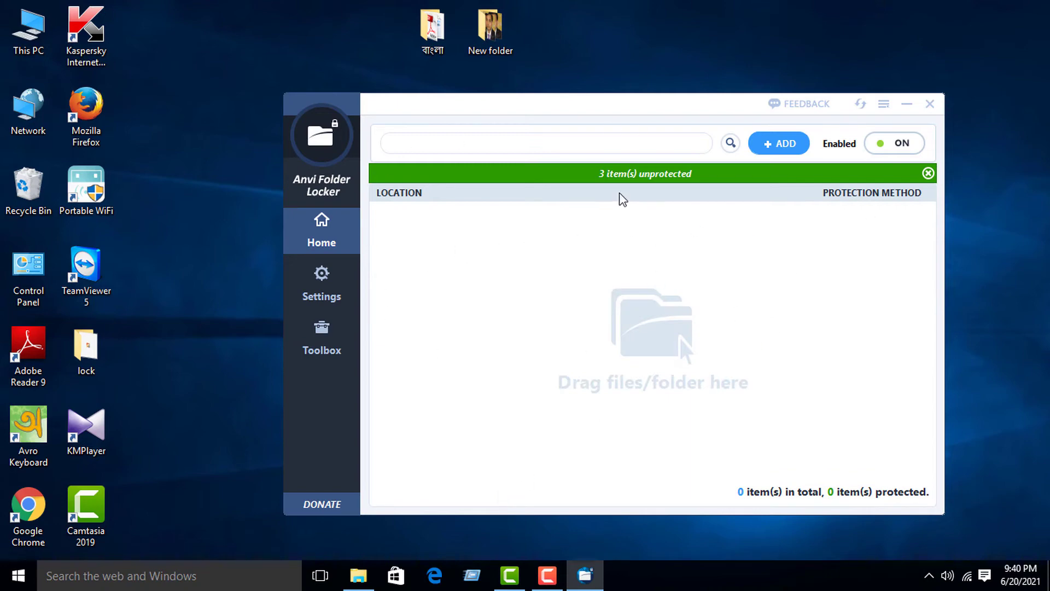
click(930, 104)
double_click(486, 47)
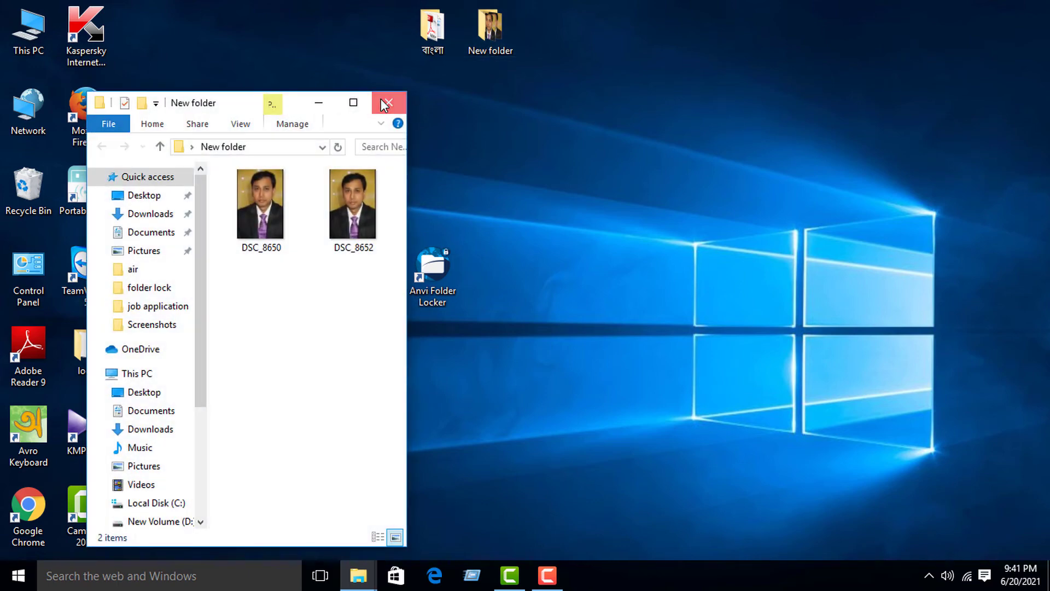
click(381, 101)
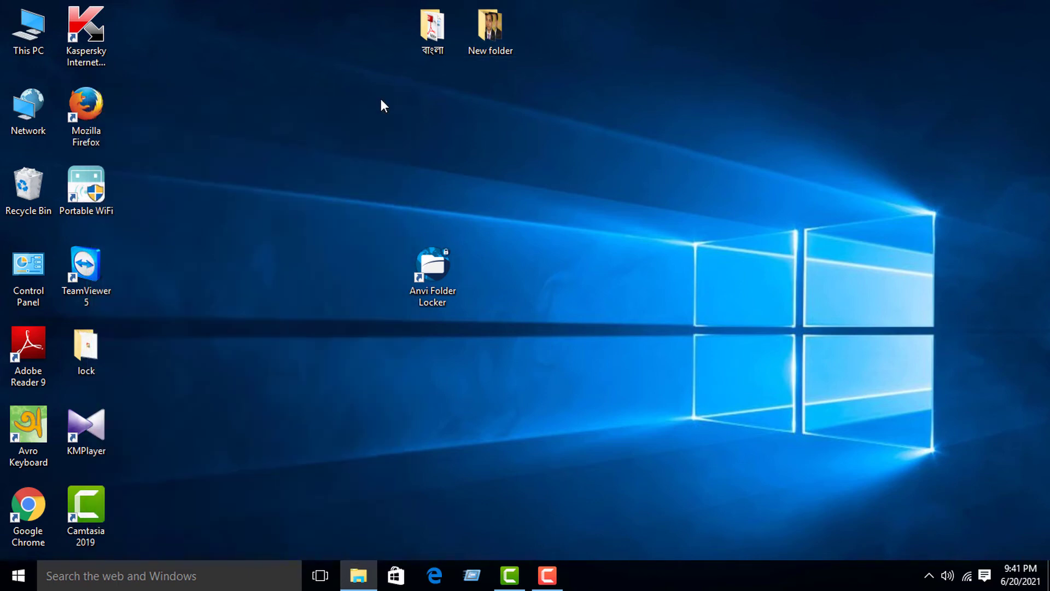
double_click(29, 30)
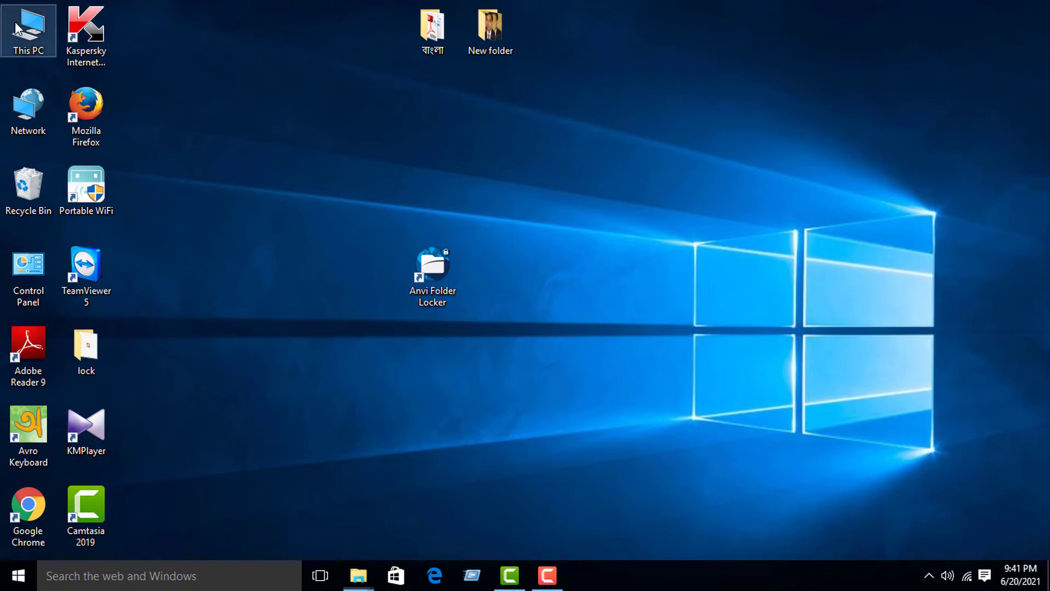
click(373, 11)
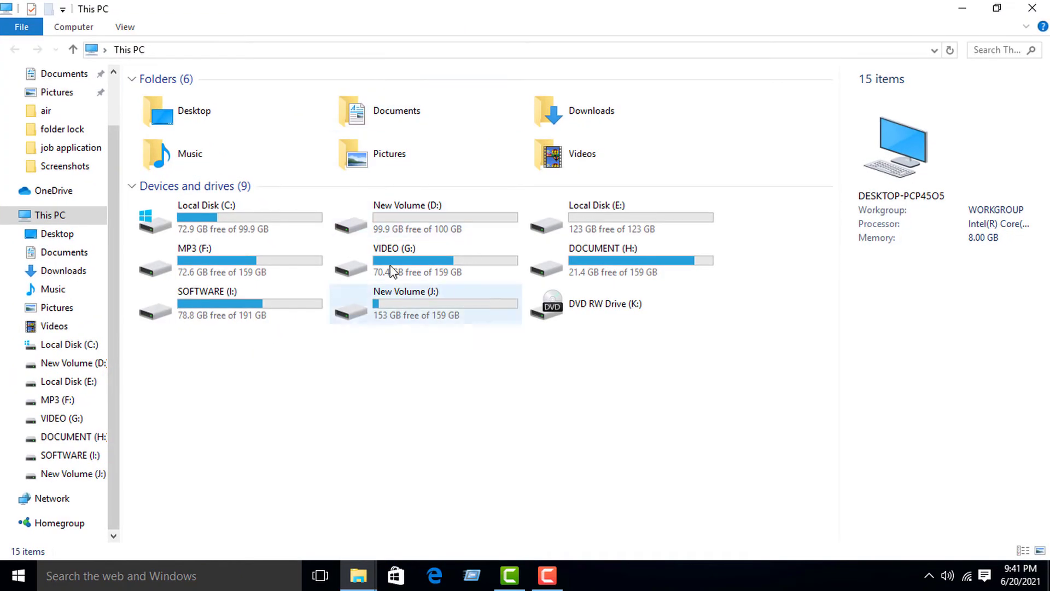
double_click(258, 263)
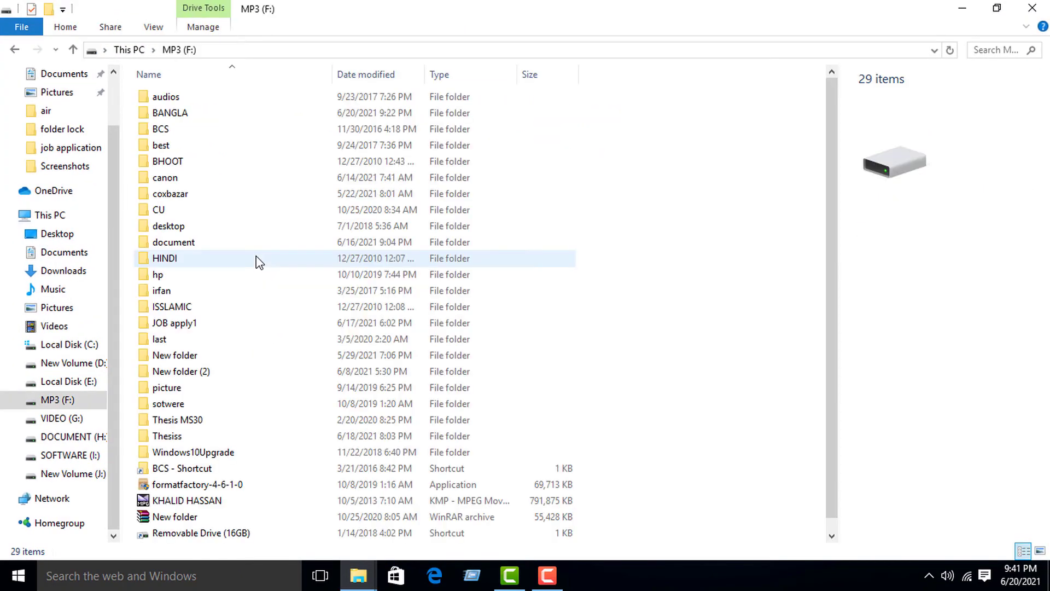
right_click(177, 103)
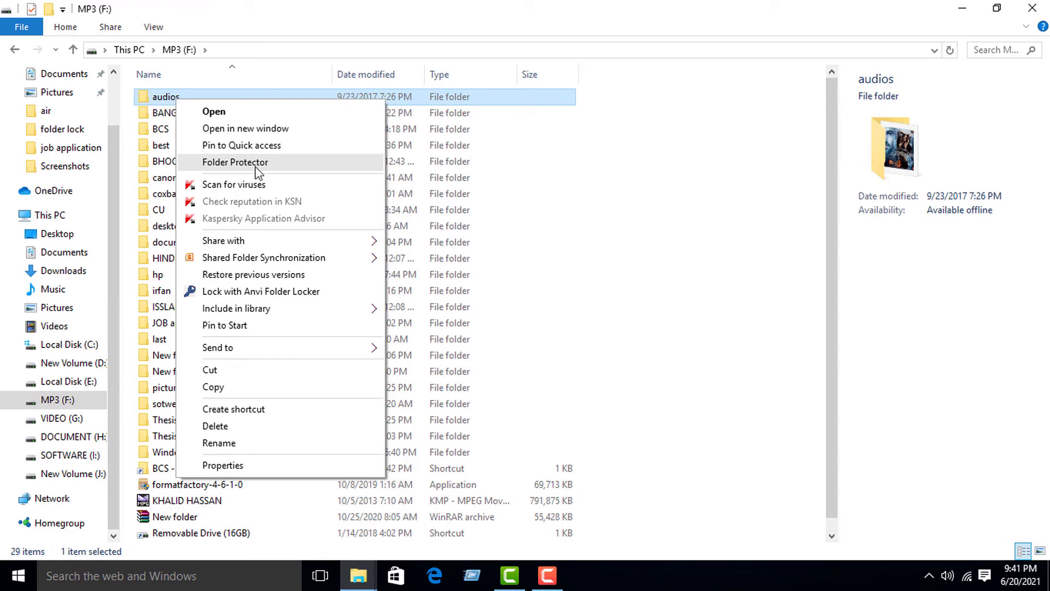
click(1032, 9)
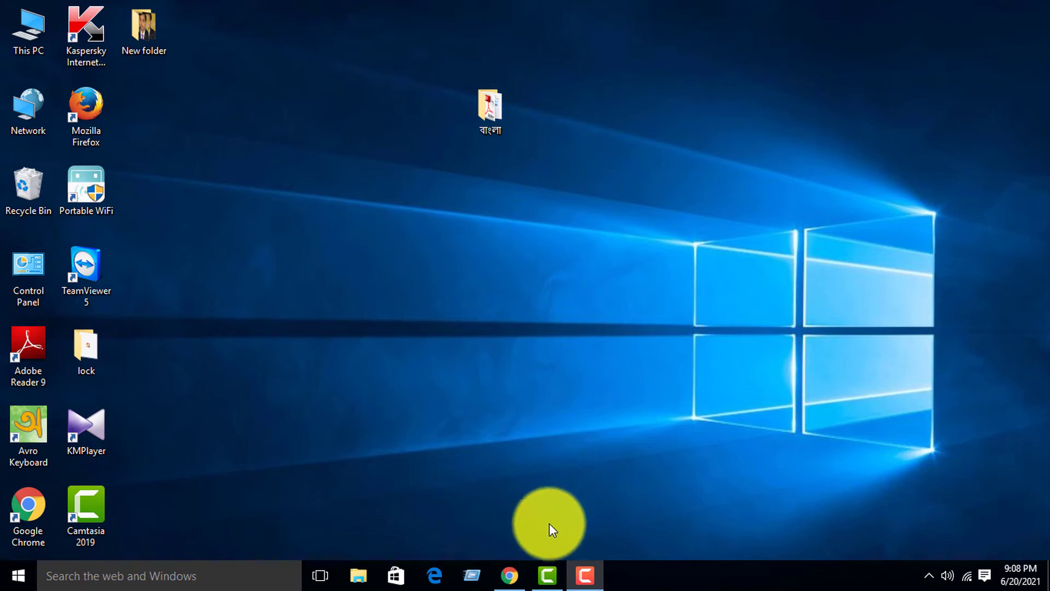
- Run the downloaded aflsetup (1).exe installer from Chrome and bring its setup welcome wizard forward
click(507, 578)
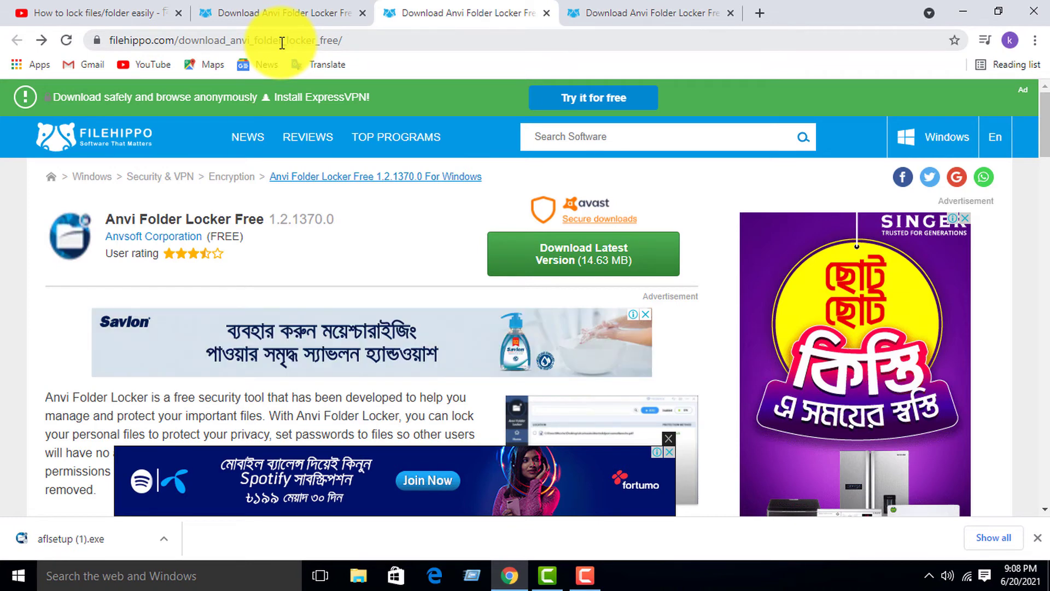
click(145, 42)
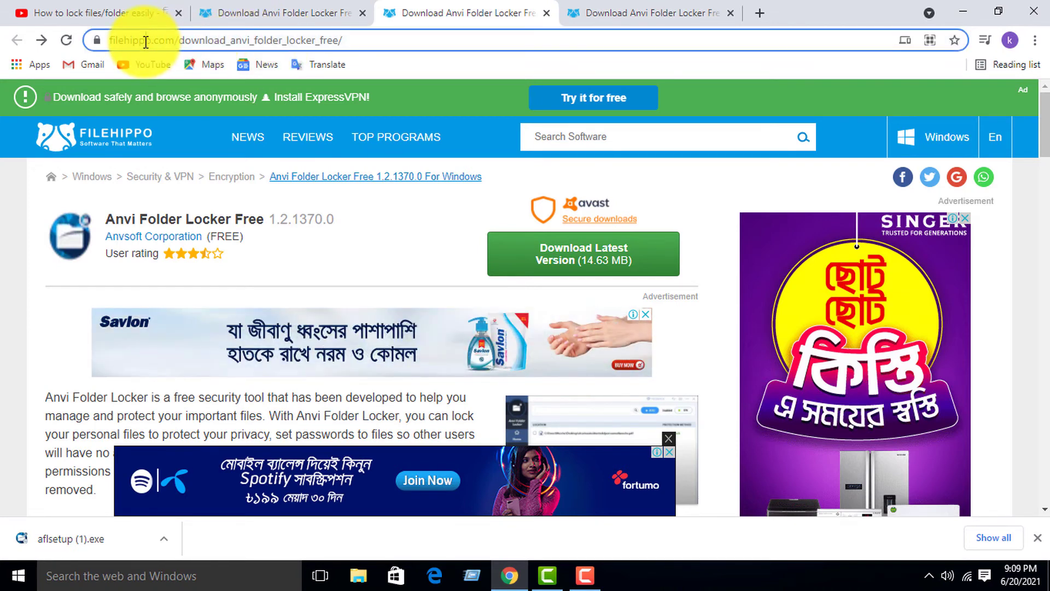
drag(145, 42, 361, 40)
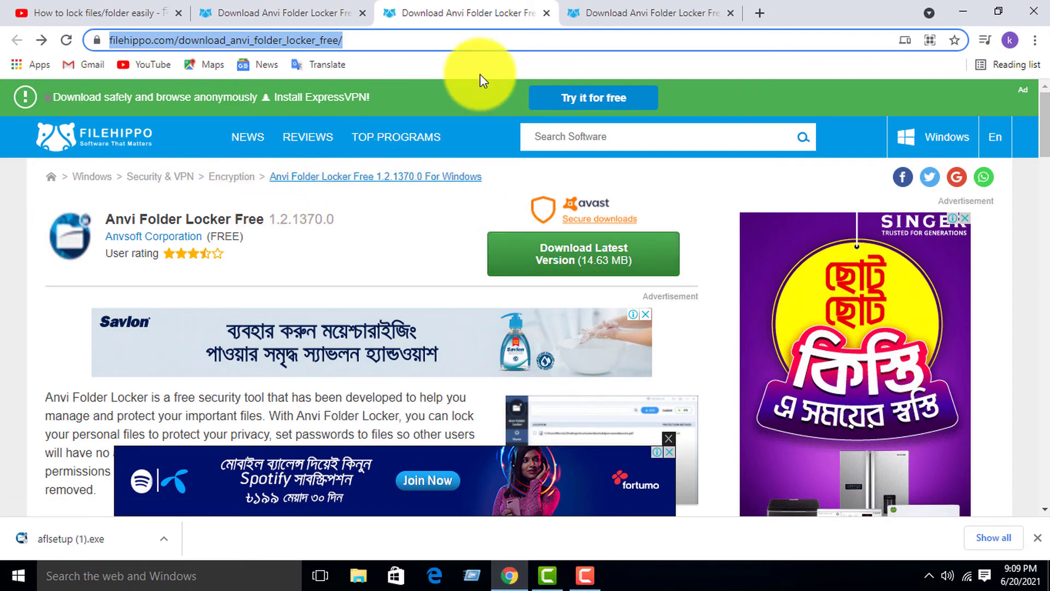
click(613, 8)
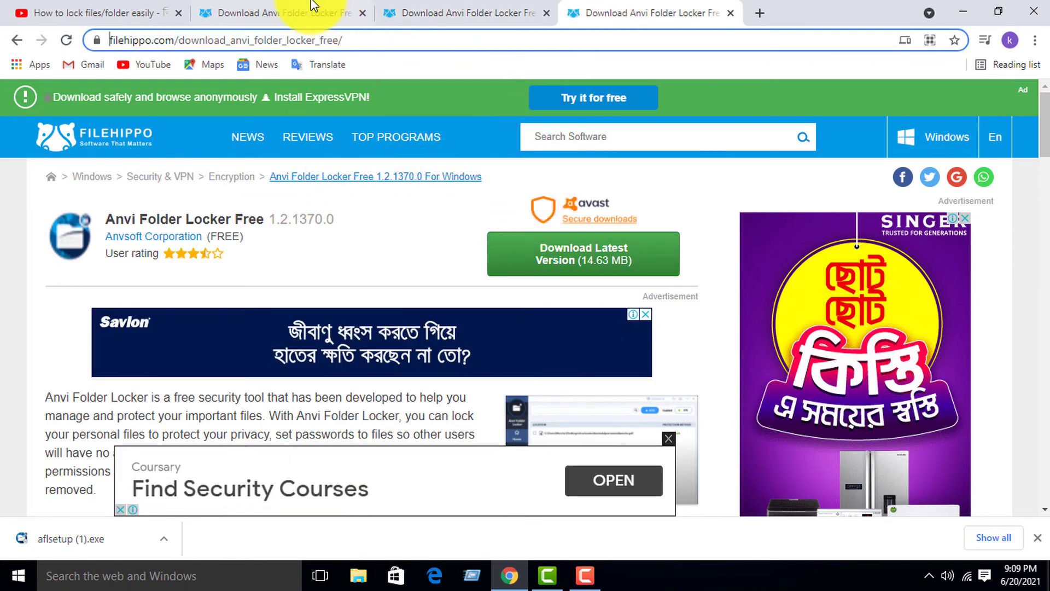
click(22, 536)
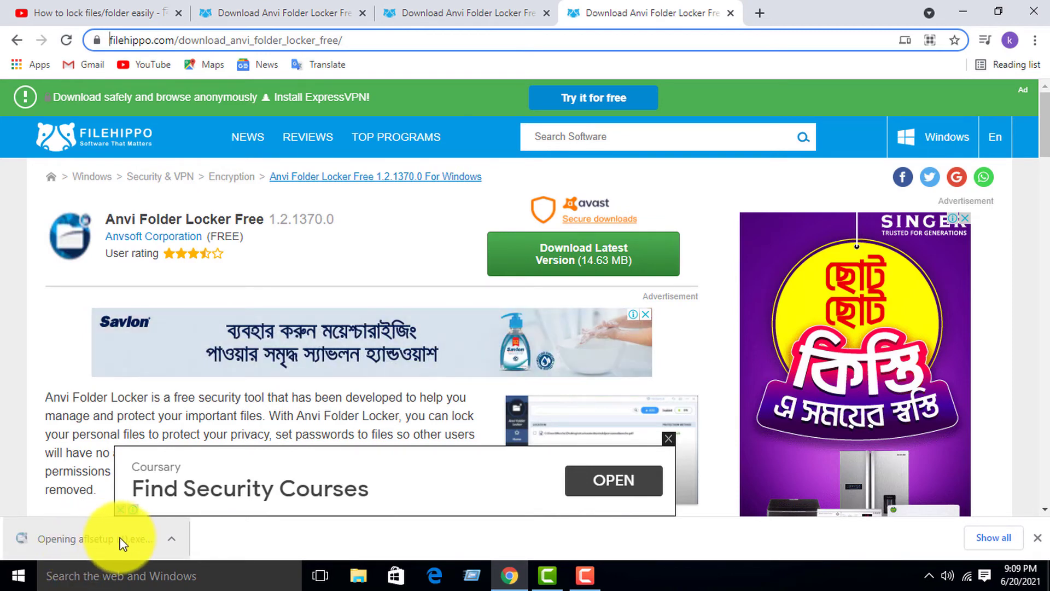
click(84, 540)
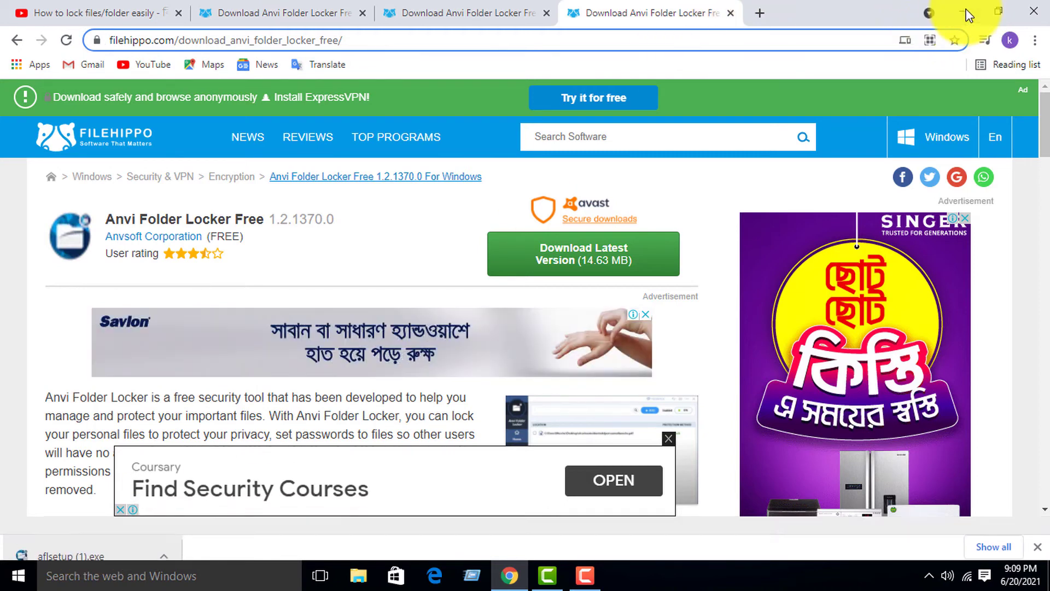
click(966, 12)
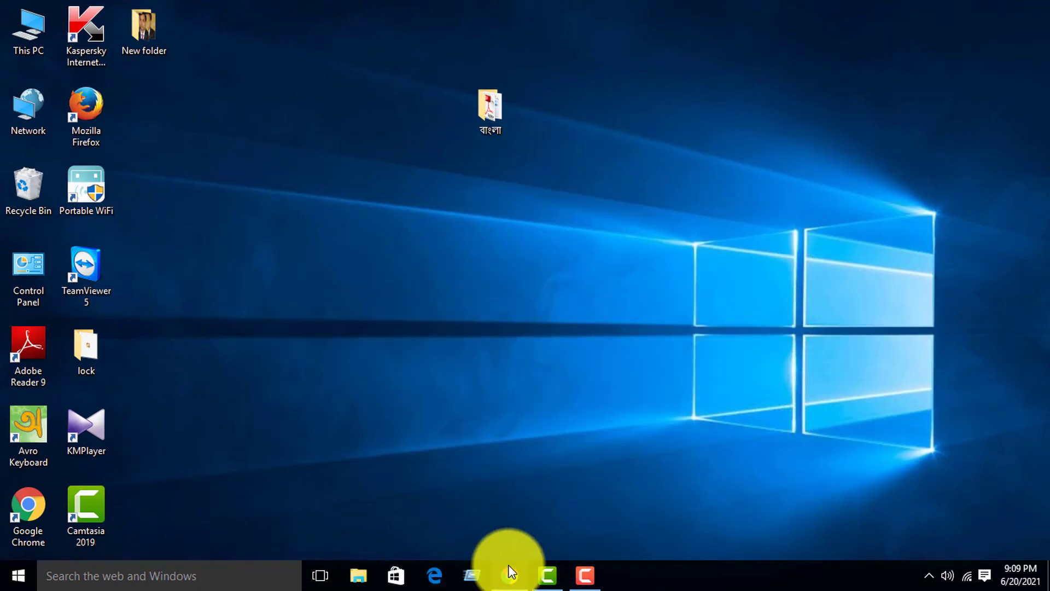
click(509, 571)
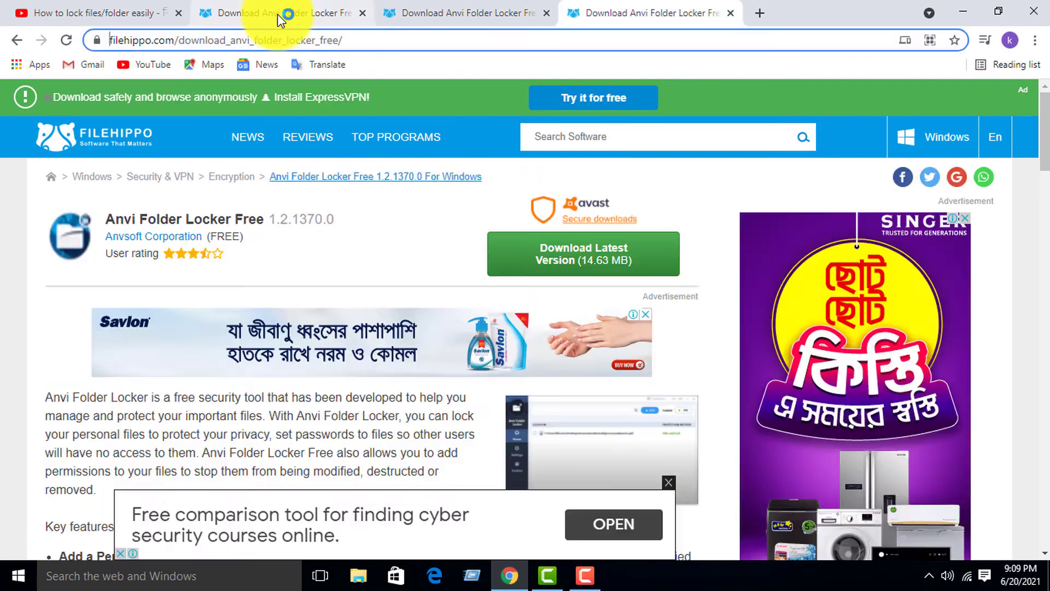
click(278, 14)
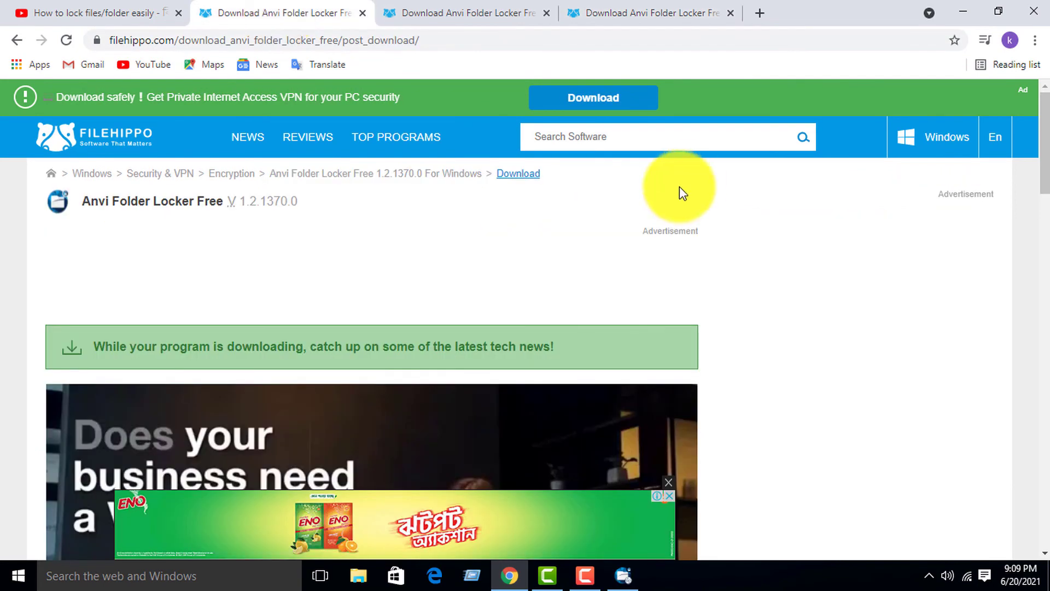
click(623, 574)
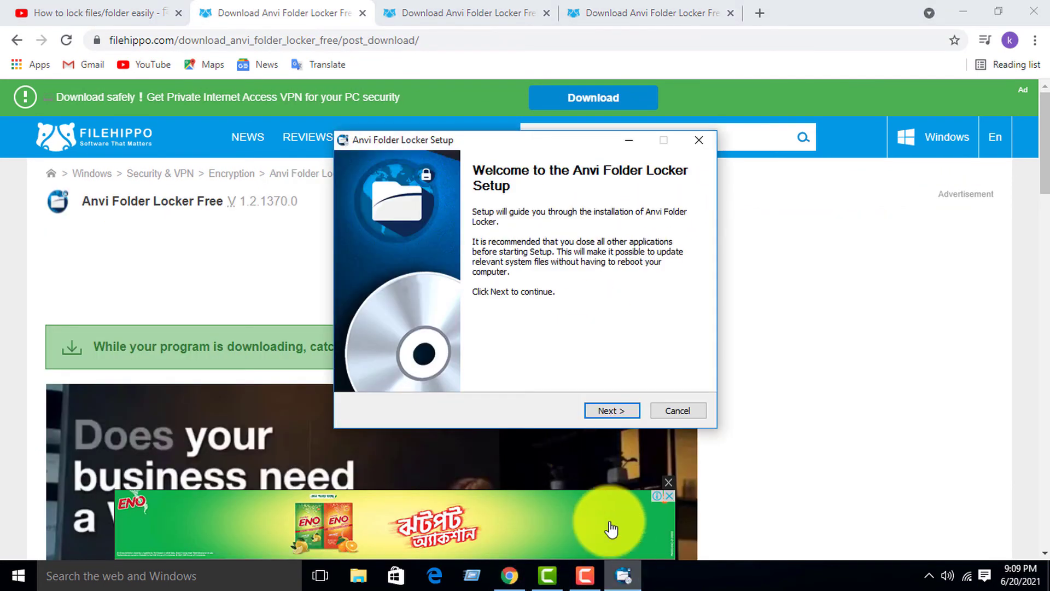
- Install Anvi Folder Locker to the default Program Files folder, allowing the explorer restart, then close the changelog
click(609, 412)
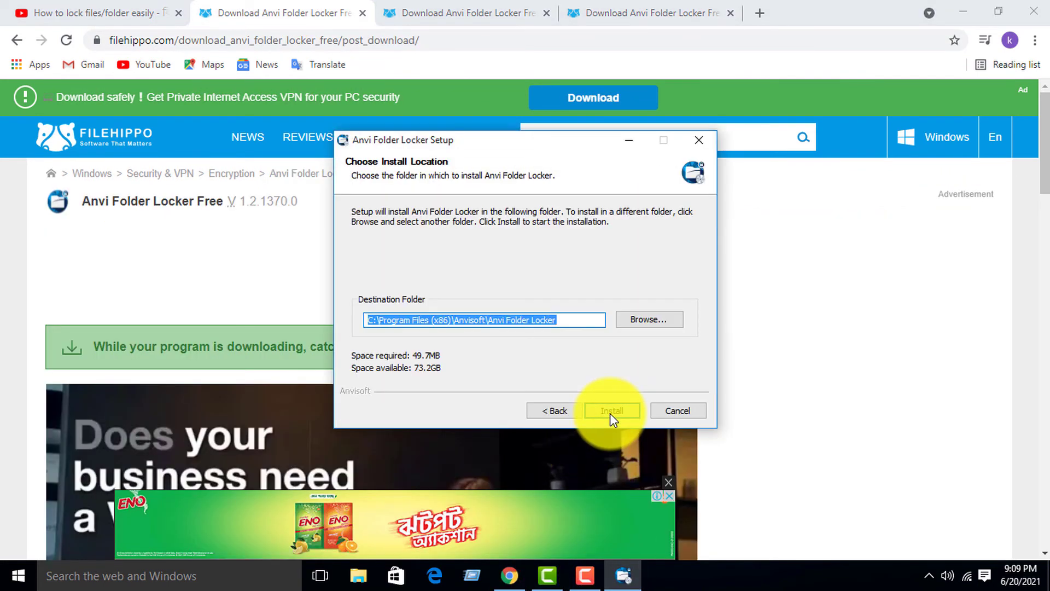
click(609, 413)
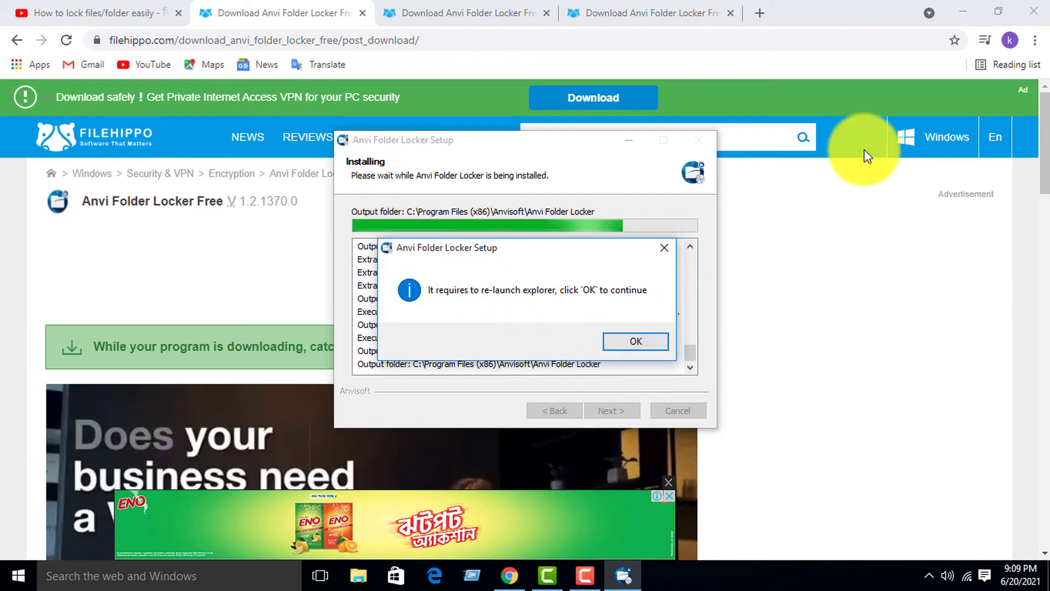
click(977, 5)
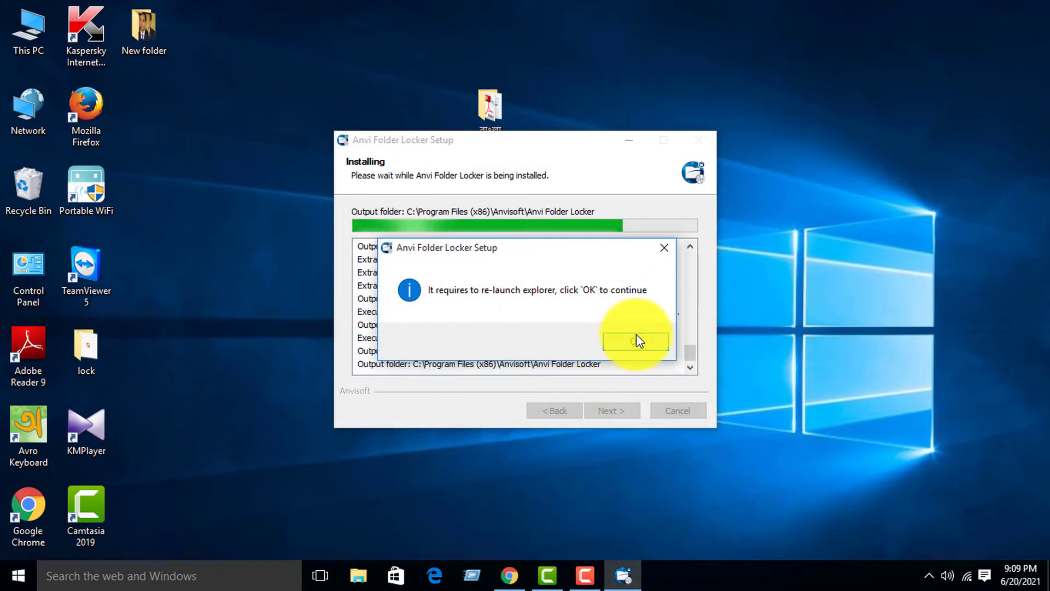
click(642, 343)
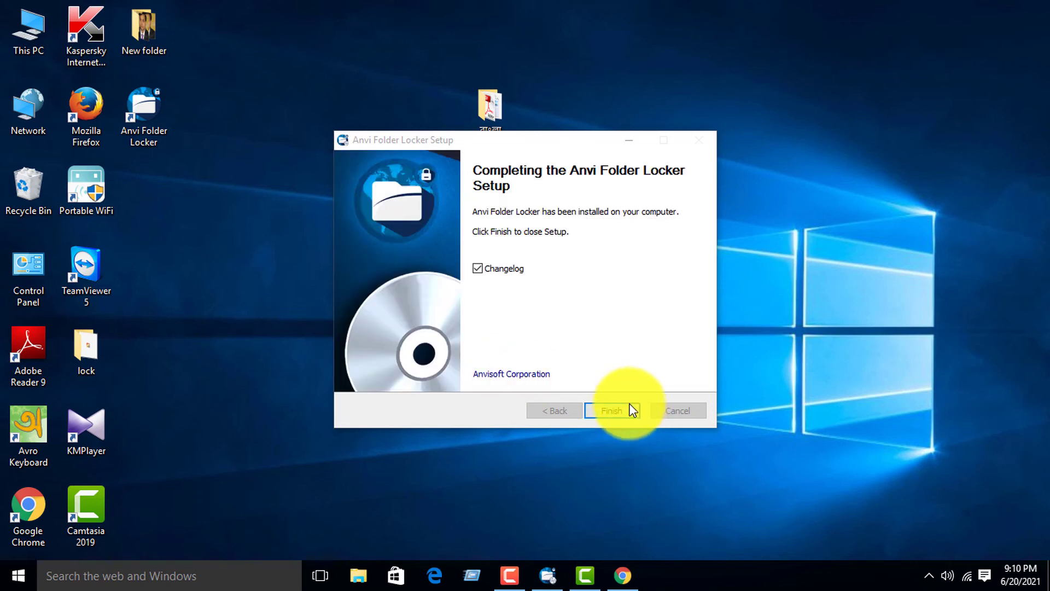
click(618, 413)
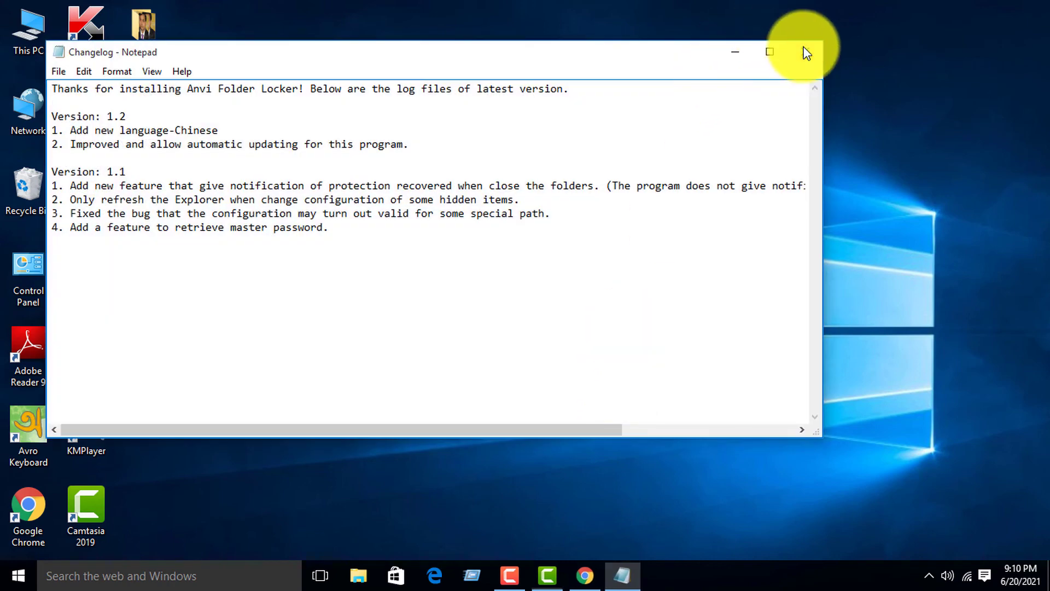
click(805, 51)
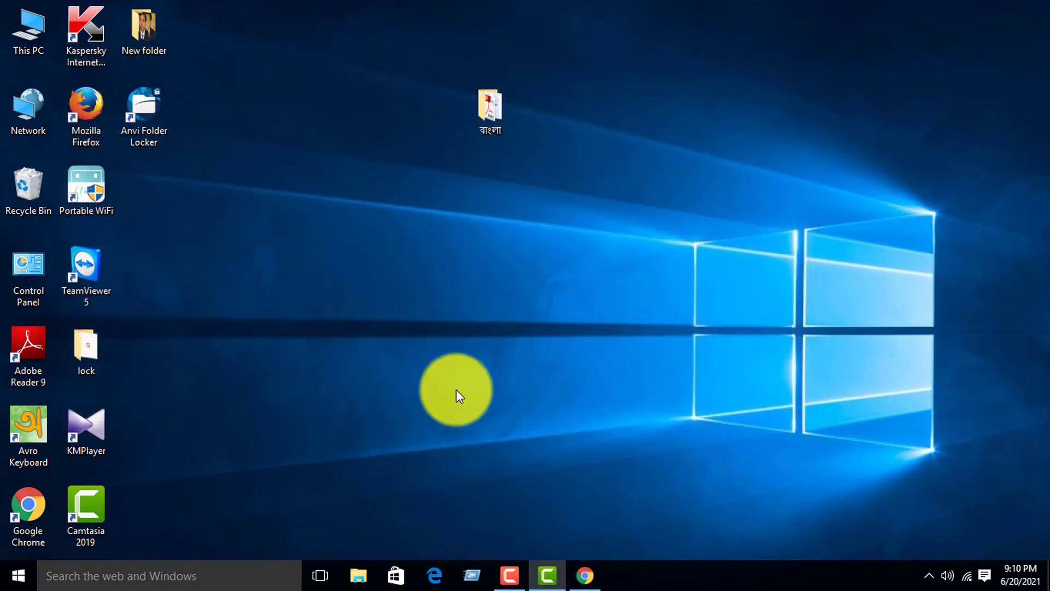
- Launch Anvi Folder Locker from the desktop and enter and confirm a master password
double_click(153, 113)
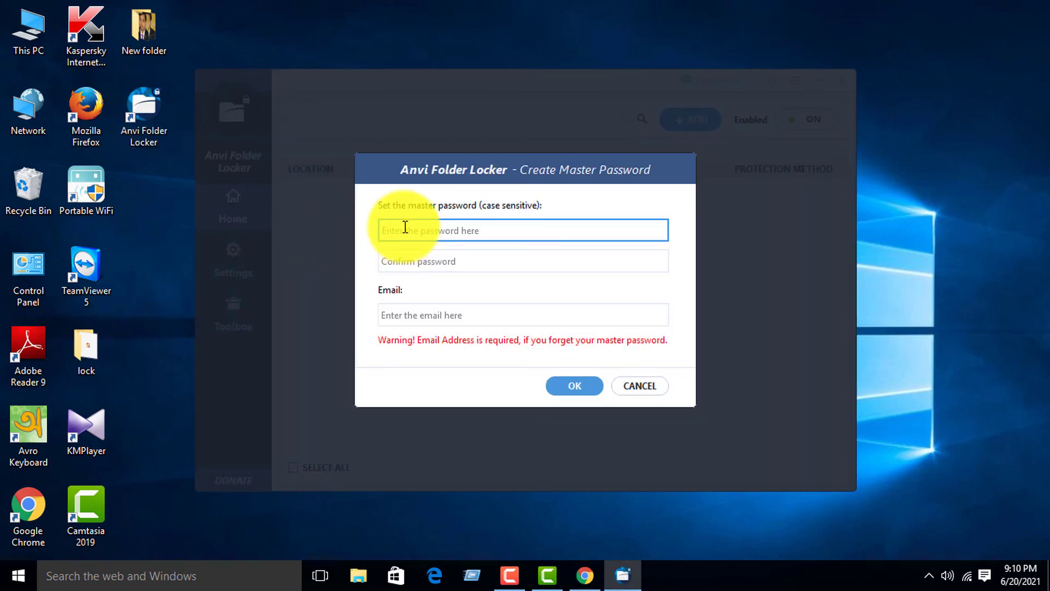
text(123456)
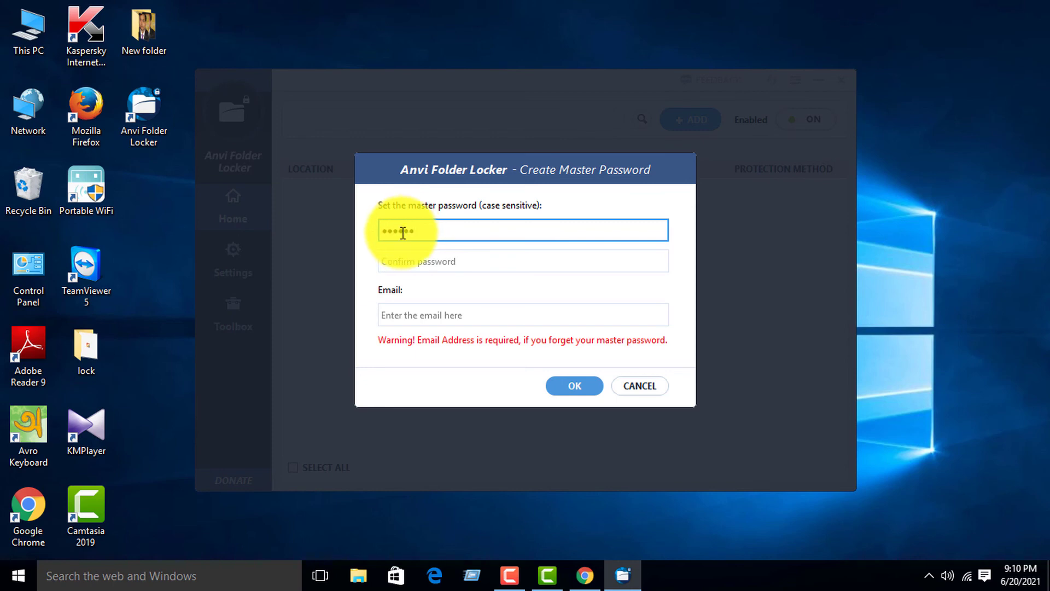
click(403, 258)
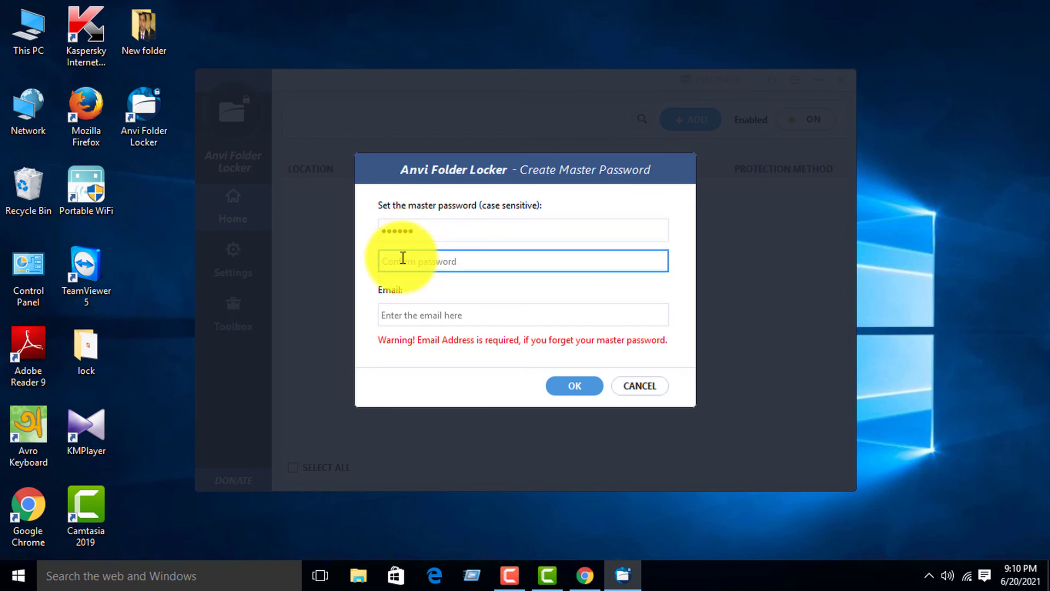
text(123456)
- Fill in the recovery e-mail address and confirm the master password setup
click(403, 310)
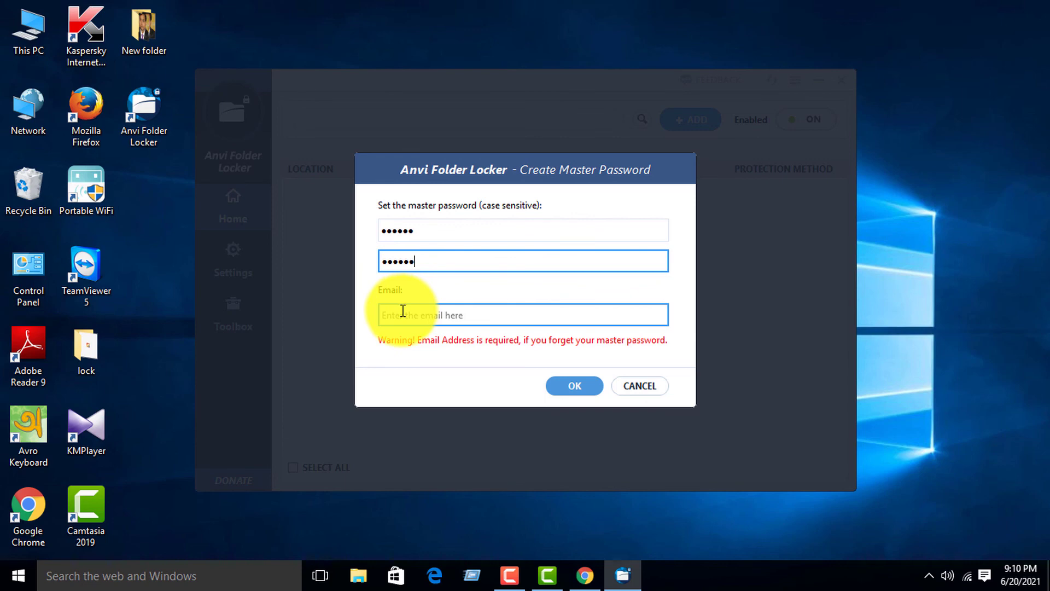
click(403, 311)
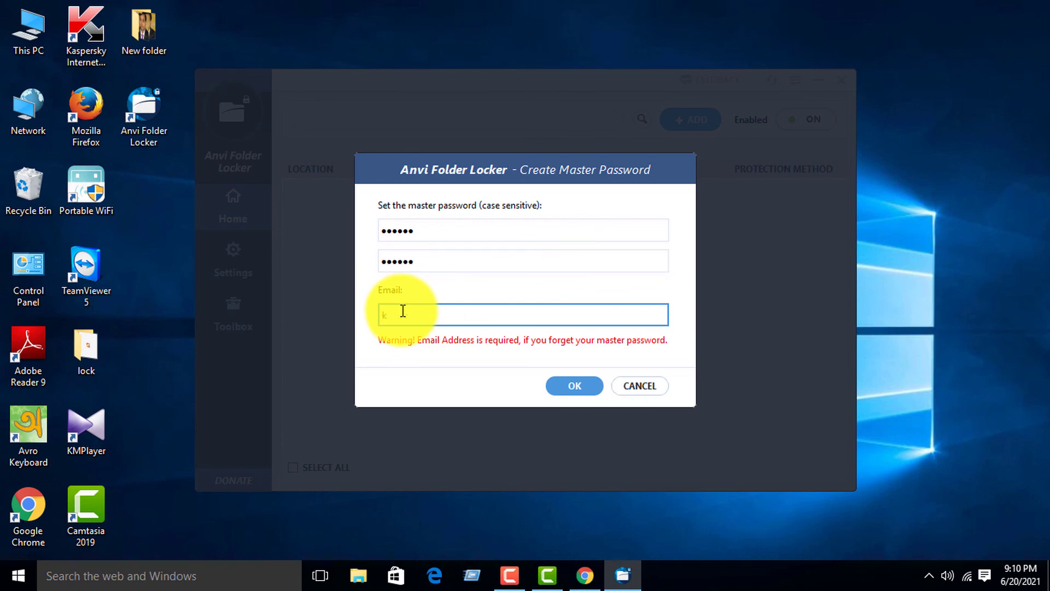
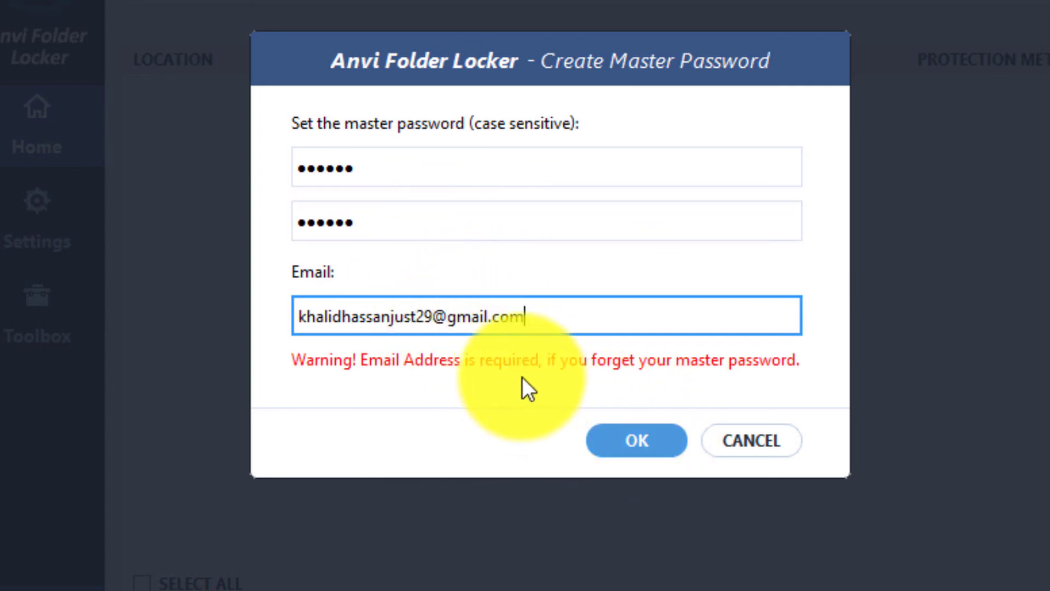
click(628, 448)
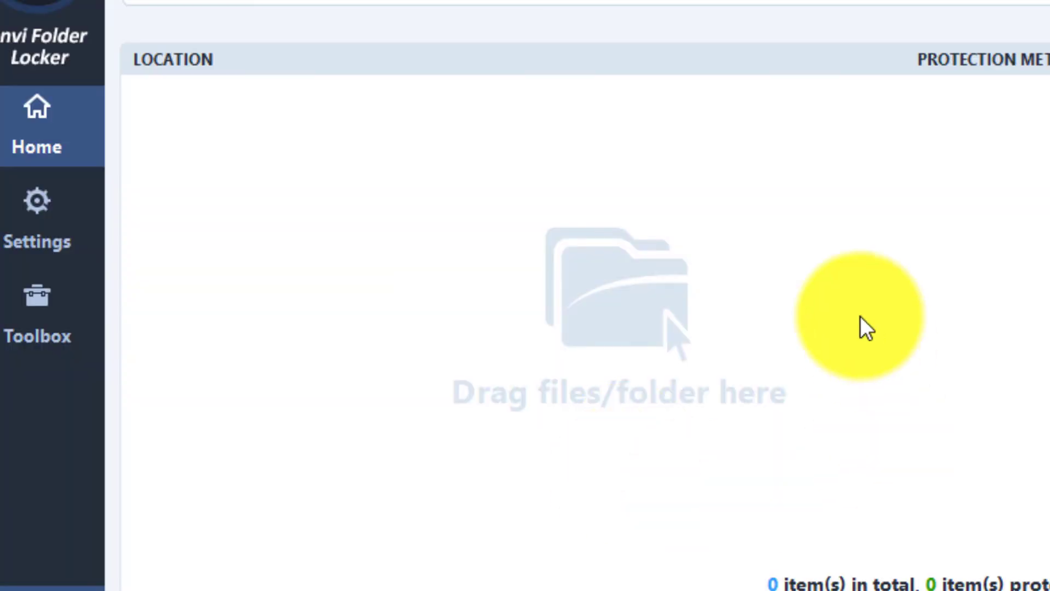